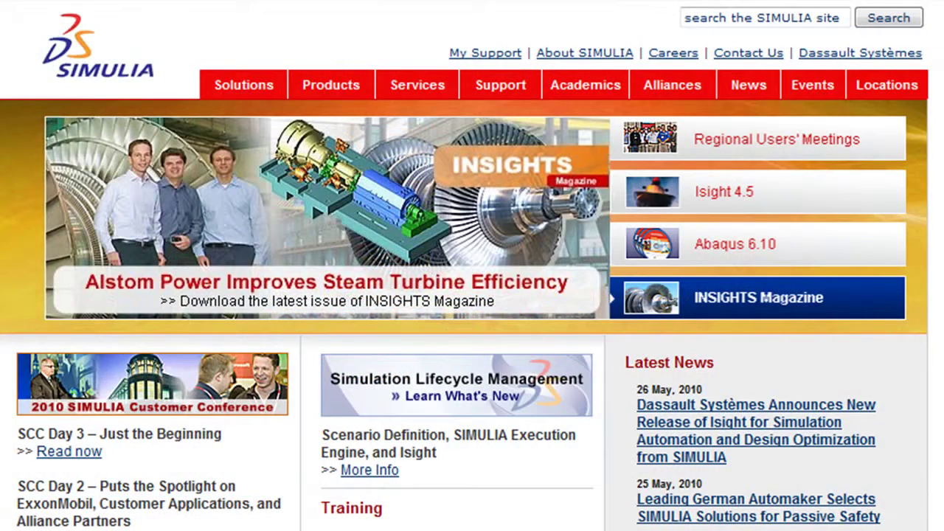
# - Show the Abaqus 6.10 'New Multiphysics Technology' slide in the SIMULIA homepage banner
pyautogui.click(736, 247)
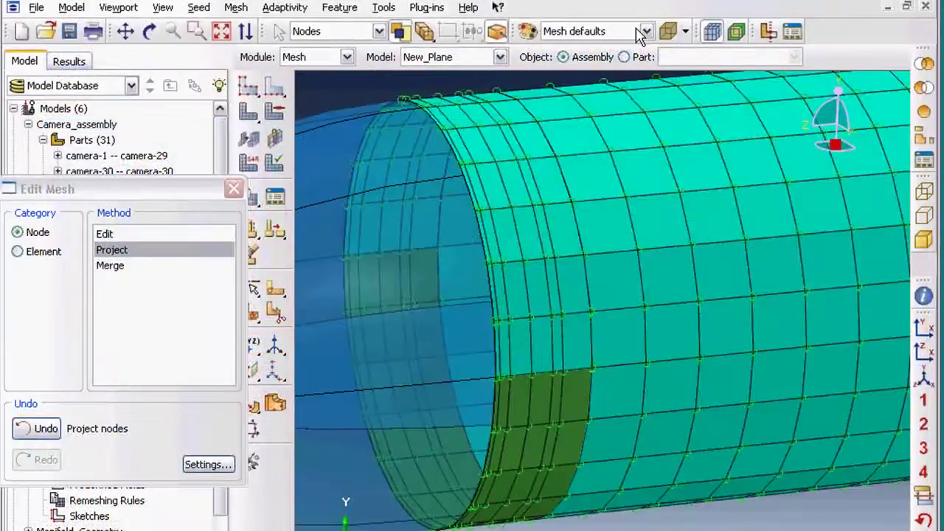
# - Colour the airplane mesh by Parts, zoom out to the whole plane, and close Edit Mesh
pyautogui.click(645, 31)
pyautogui.click(615, 65)
pyautogui.scroll(-5, 585, 210)
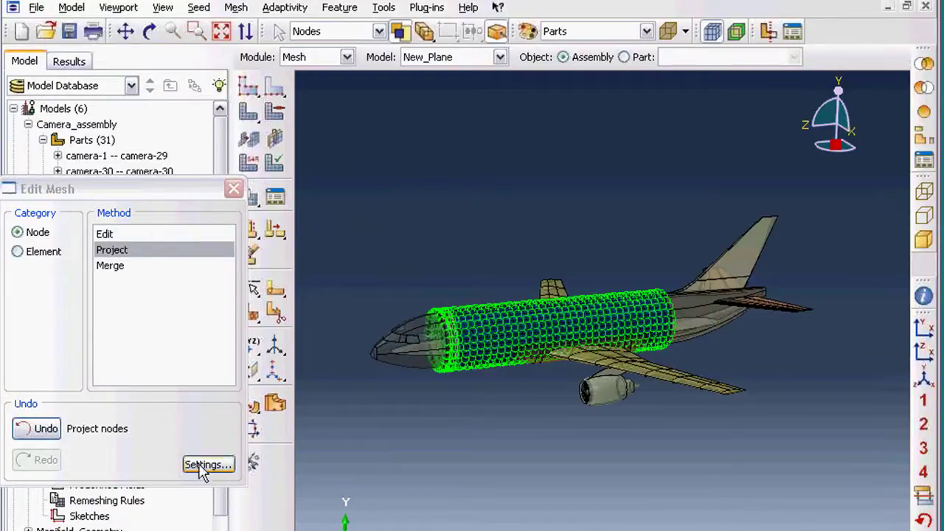
pyautogui.click(234, 190)
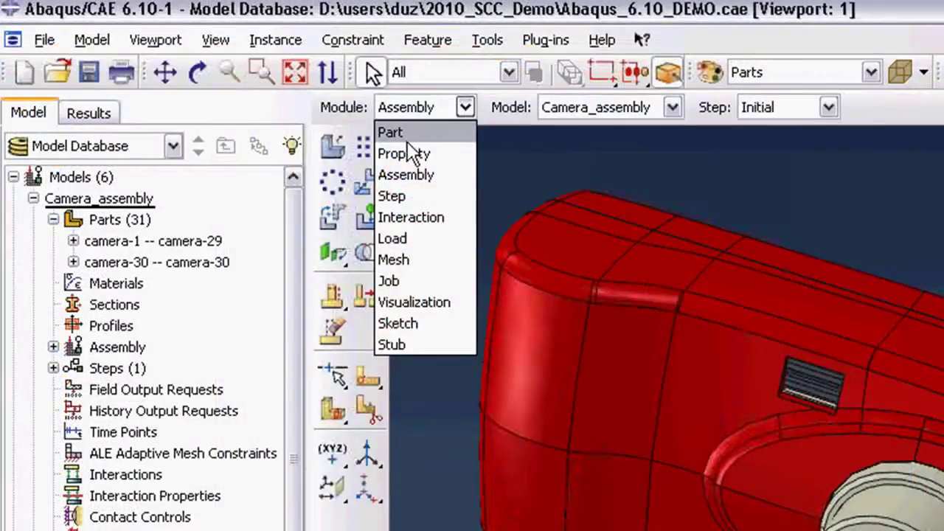
# - Switch to the Part module and rotate camera-1 to a front view
pyautogui.click(407, 131)
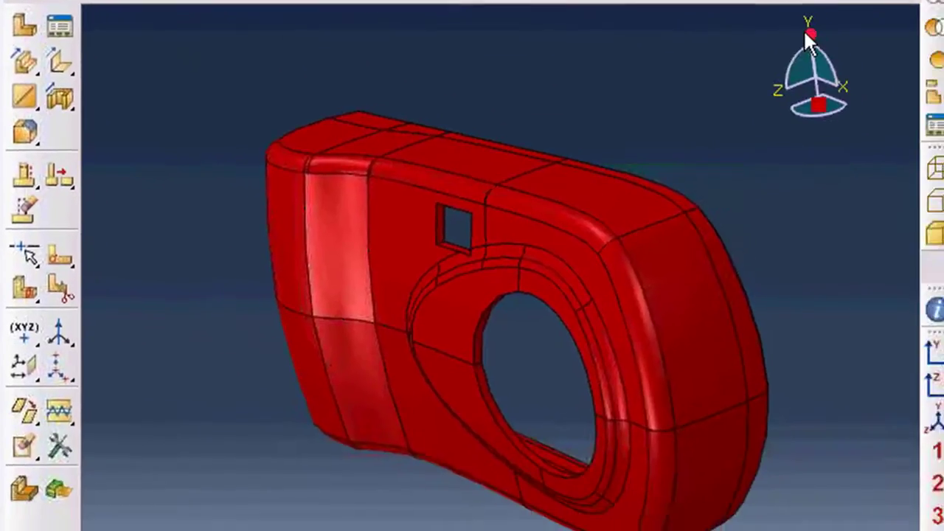
pyautogui.moveTo(811, 82)
pyautogui.mouseDown()
pyautogui.moveTo(807, 56)
pyautogui.moveTo(818, 81)
pyautogui.mouseUp()
pyautogui.keyDown('ctrl'); pyautogui.keyDown('alt'); pyautogui.moveTo(243, 462); pyautogui.dragTo(435, 352); pyautogui.keyUp('alt'); pyautogui.keyUp('ctrl')
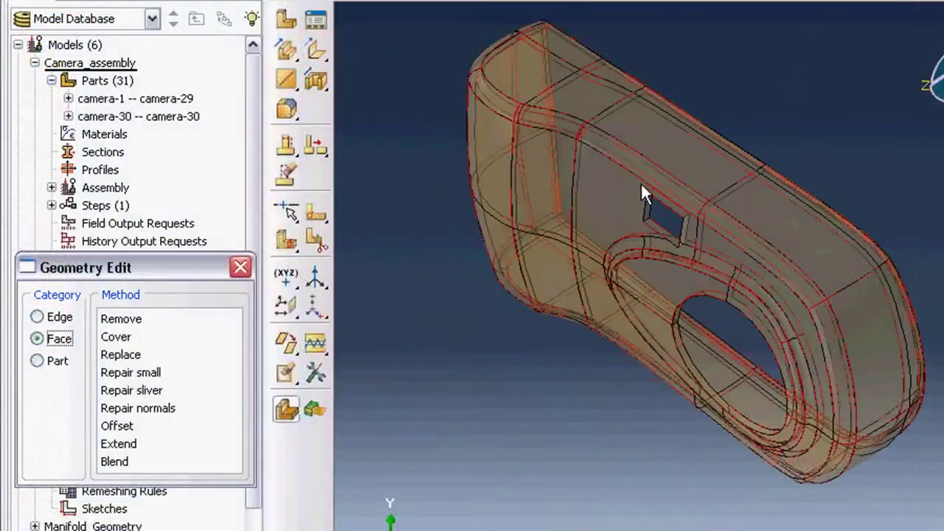
# - Pick camera-1 faces by face angle and target faces for an Offset Faces edit
pyautogui.click(127, 428)
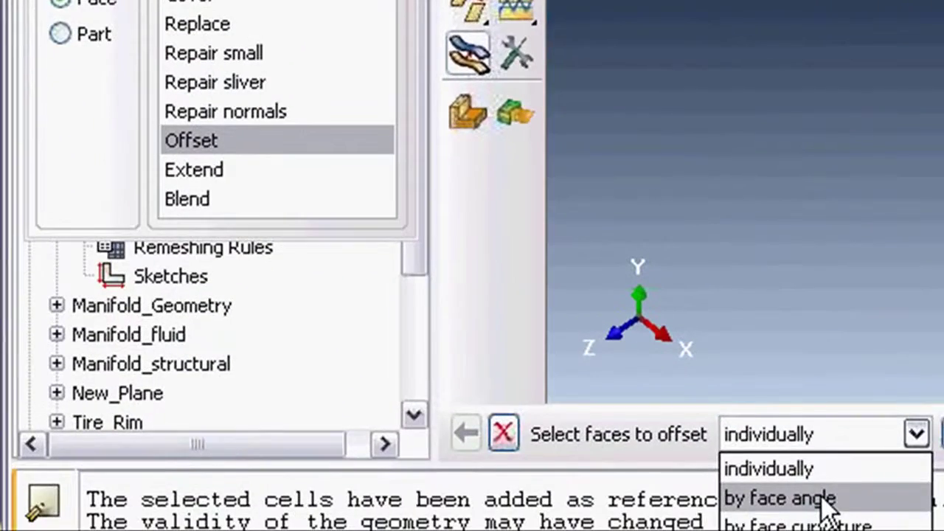
pyautogui.click(829, 501)
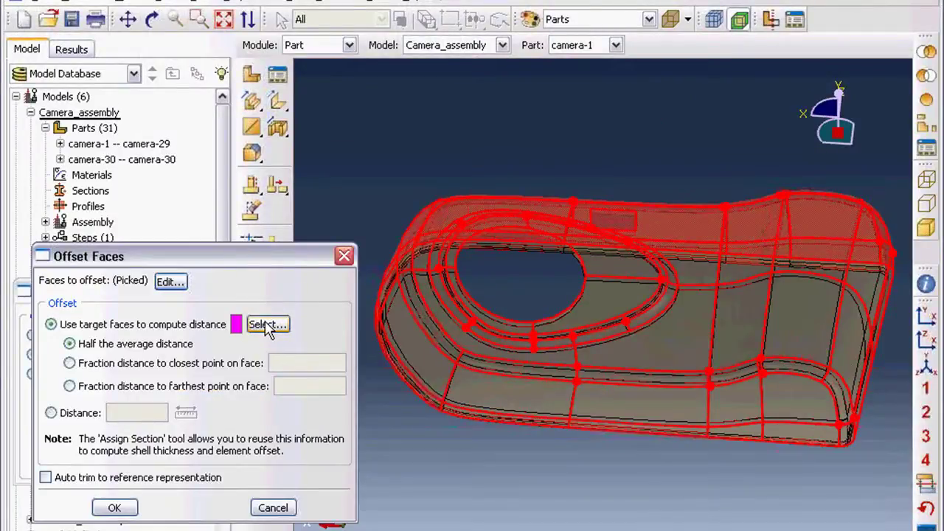
pyautogui.click(267, 326)
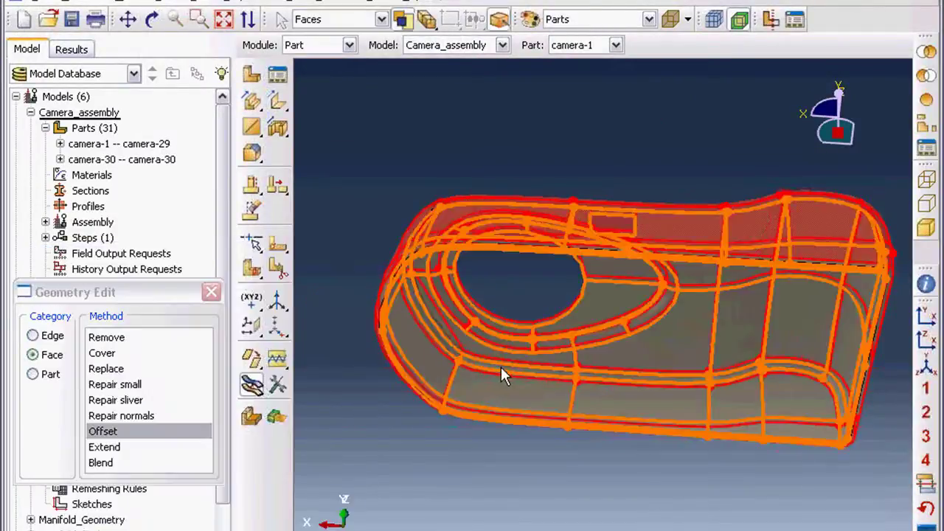
pyautogui.click(500, 366)
pyautogui.middleClick(500, 368)
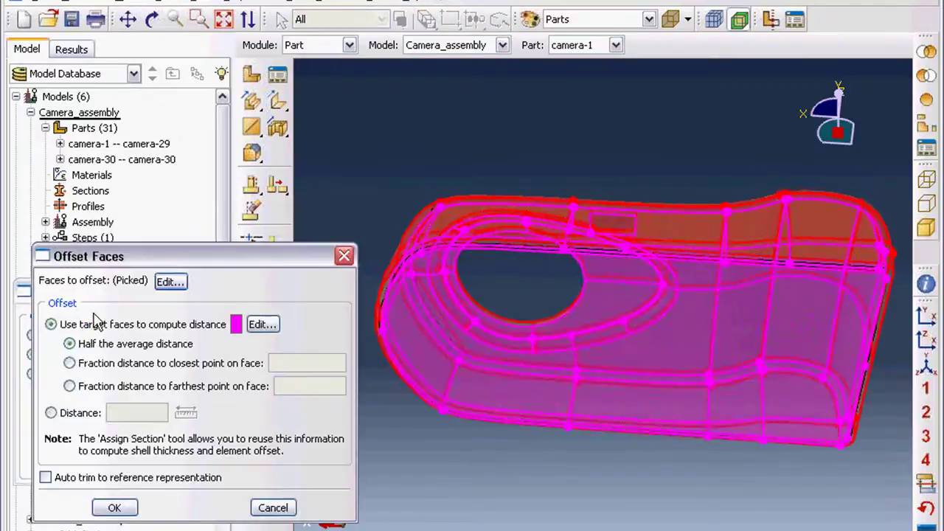
# - Apply the face offset, then sweep the X-plane view cut through the mesh
pyautogui.click(118, 507)
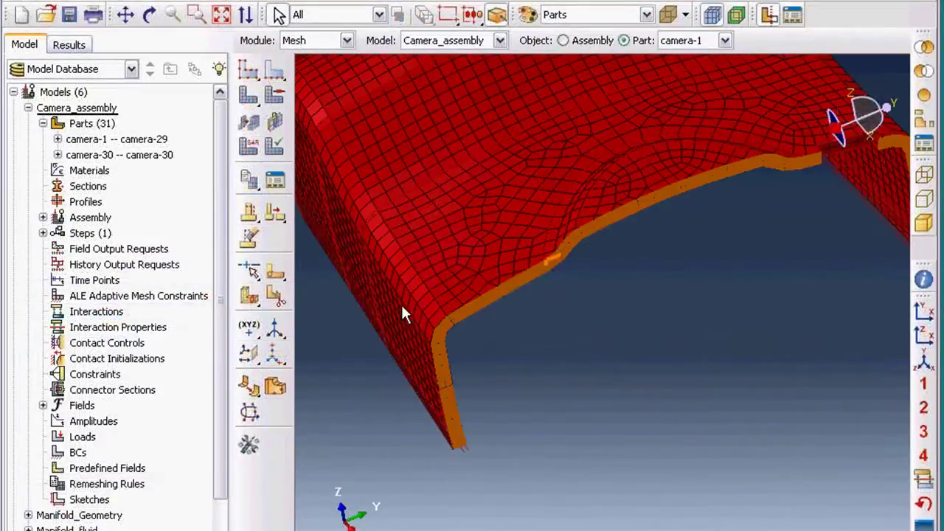
pyautogui.scroll(5, 398, 309)
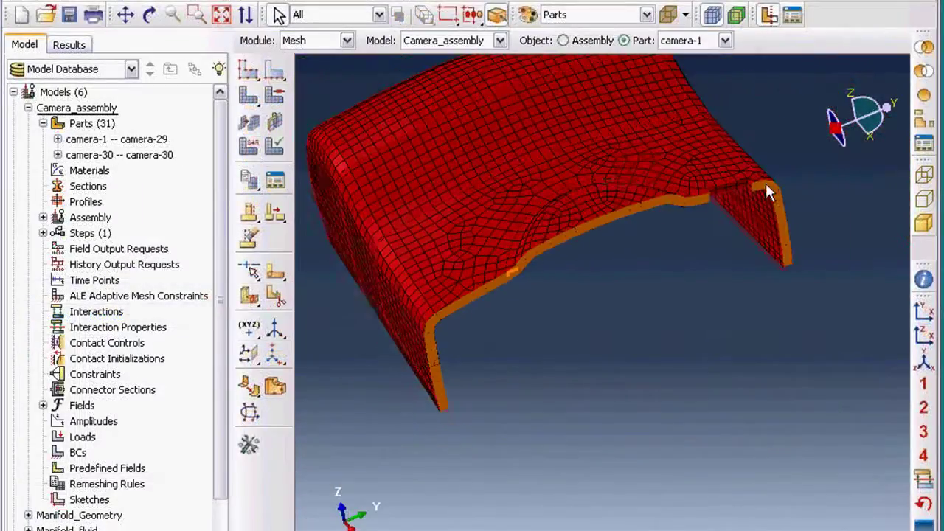
pyautogui.scroll(-5, 527, 244)
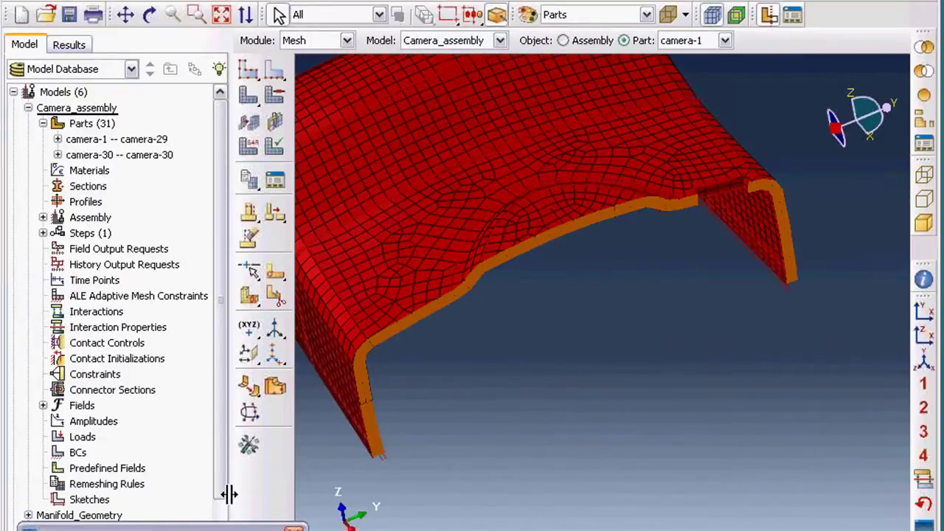
pyautogui.moveTo(190, 524); pyautogui.dragTo(164, 283)
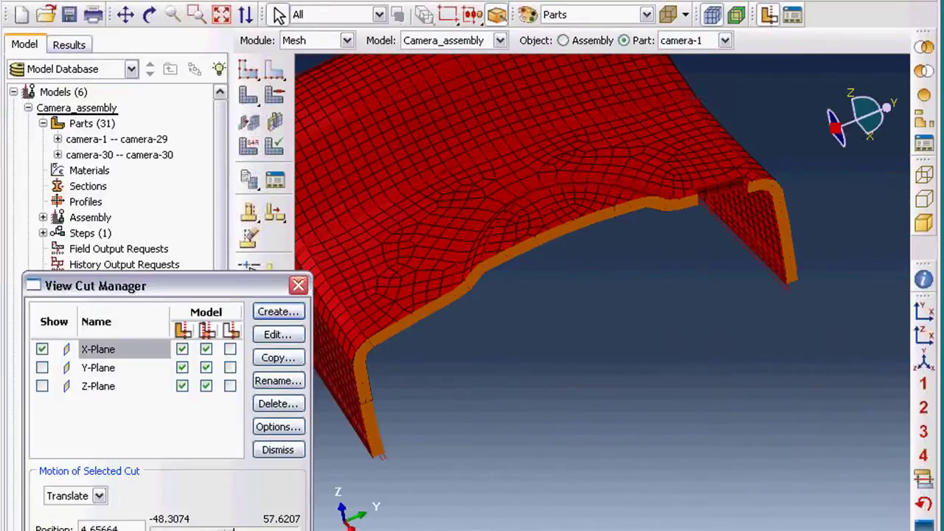
pyautogui.moveTo(233, 528); pyautogui.dragTo(199, 524)
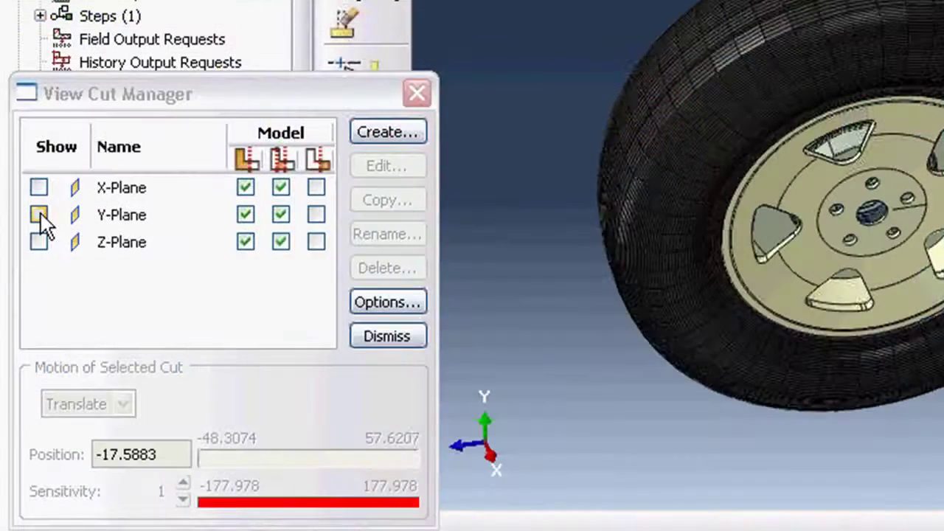
# - Turn on the Y-plane view cut and slide it further through the wheel
pyautogui.click(39, 215)
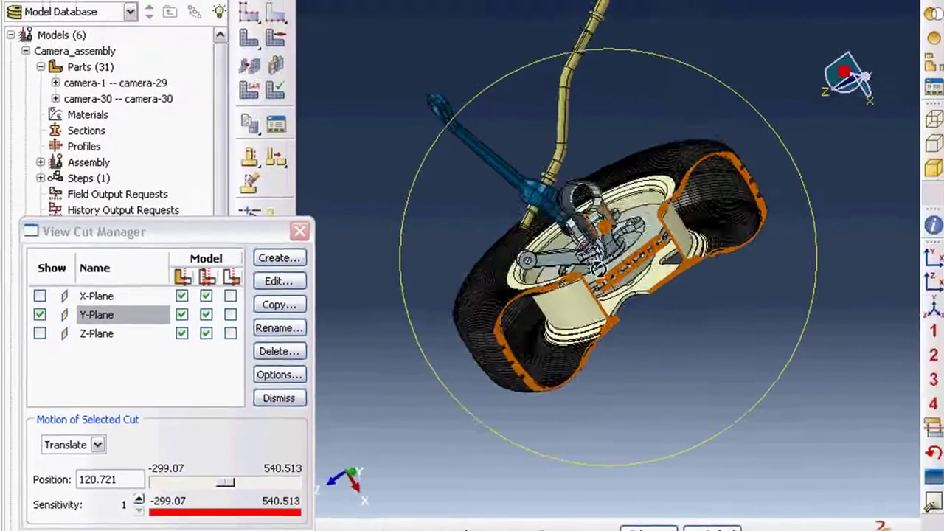
pyautogui.moveTo(461, 324); pyautogui.dragTo(434, 352)
pyautogui.moveTo(229, 483)
pyautogui.mouseDown()
pyautogui.moveTo(238, 482)
pyautogui.moveTo(190, 482)
pyautogui.moveTo(214, 483)
pyautogui.mouseUp()
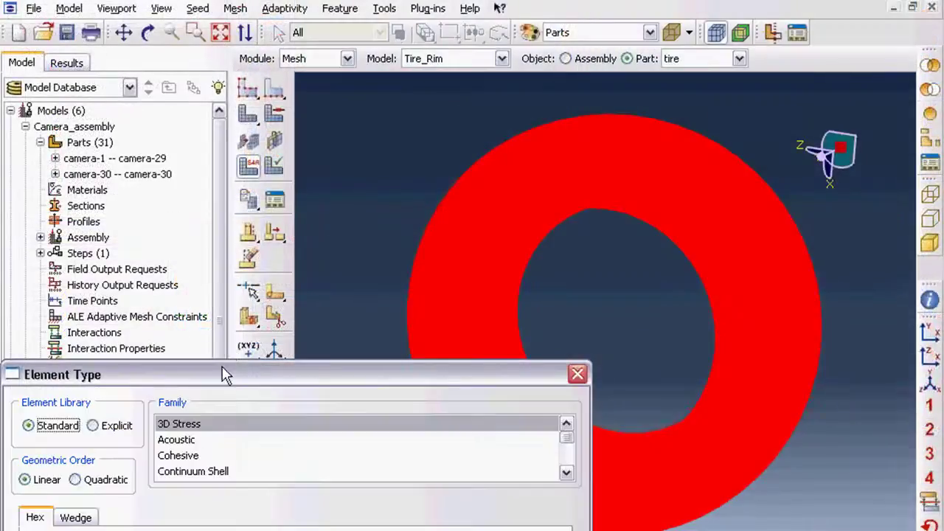
# - Move the tire's Element Type dialog up to read all its options
pyautogui.moveTo(225, 375); pyautogui.dragTo(321, 57)
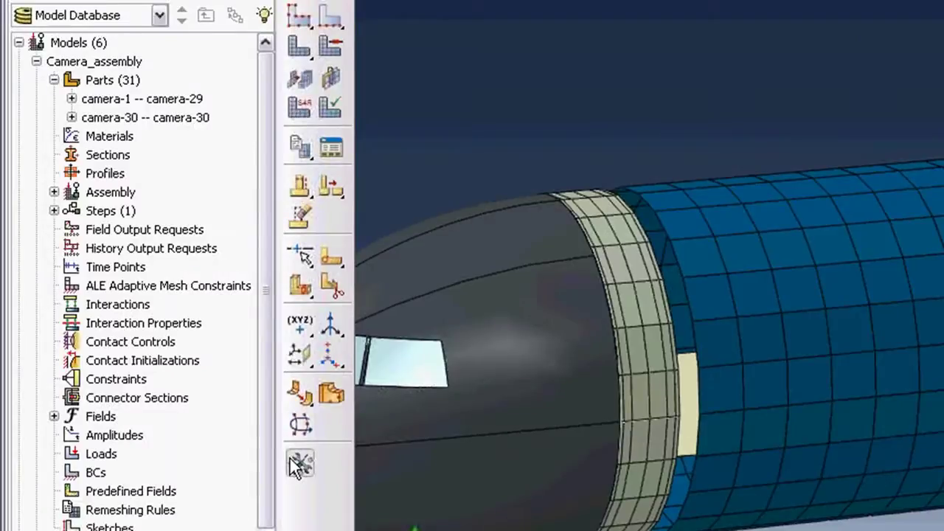
# - Project the fuselage ring's edge nodes onto the adjacent edge, picked with the Edges filter
pyautogui.click(298, 466)
pyautogui.click(142, 211)
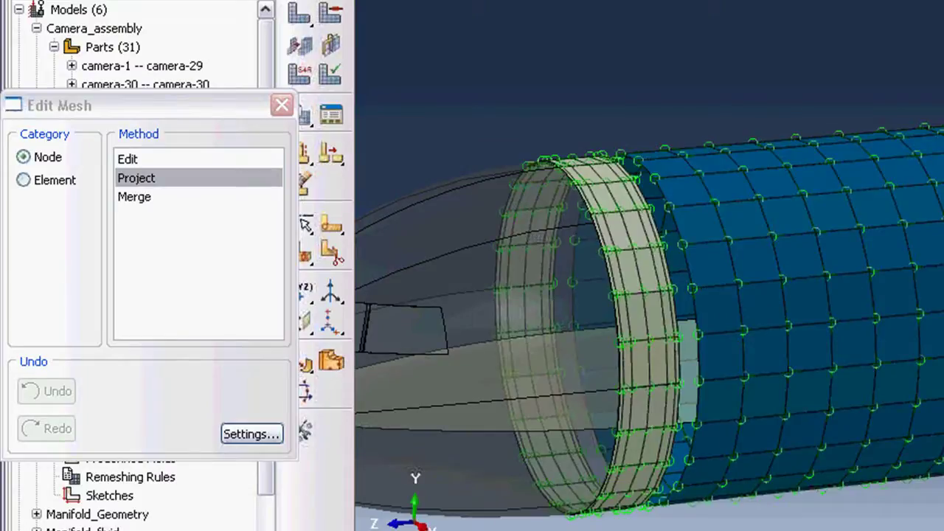
pyautogui.click(676, 287)
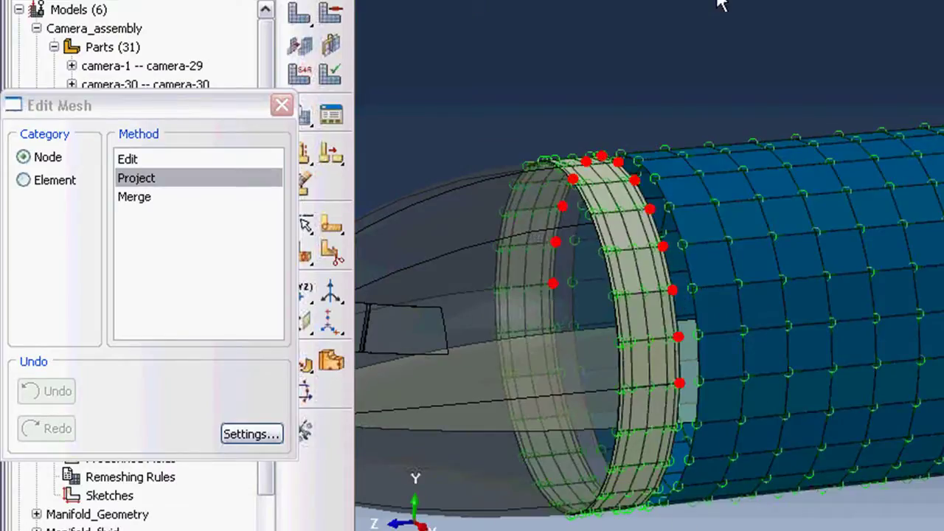
pyautogui.middleClick(686, 56)
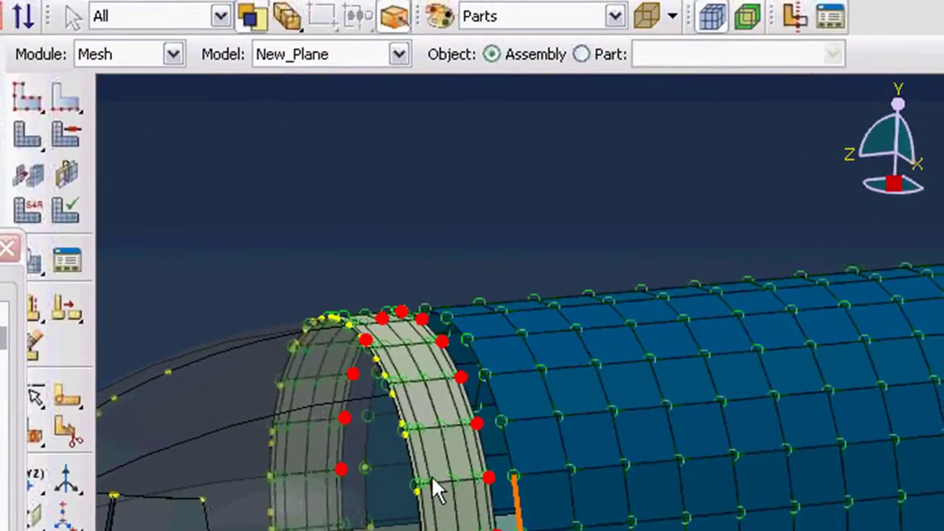
pyautogui.click(185, 20)
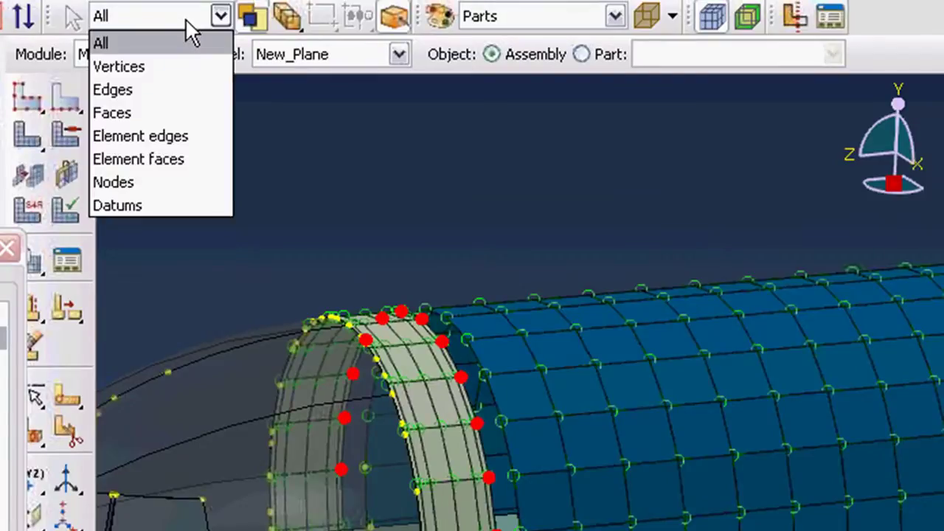
pyautogui.click(178, 88)
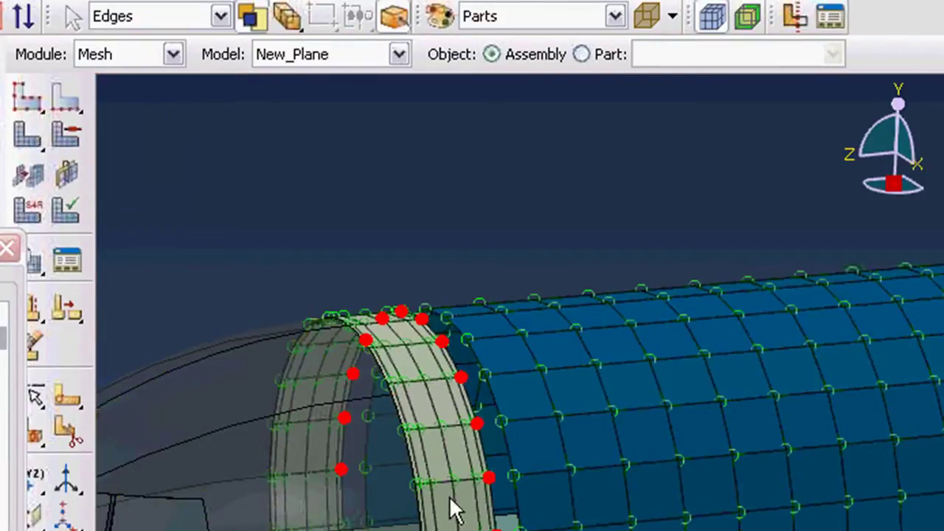
pyautogui.click(518, 512)
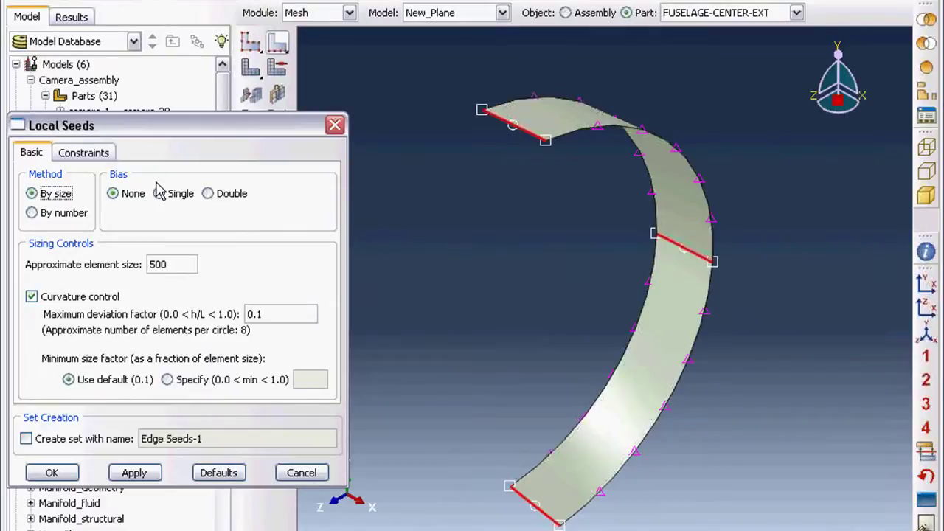
# - Give the strip's edge seeds Double bias with minimum size 100 and maximum 500
pyautogui.click(209, 194)
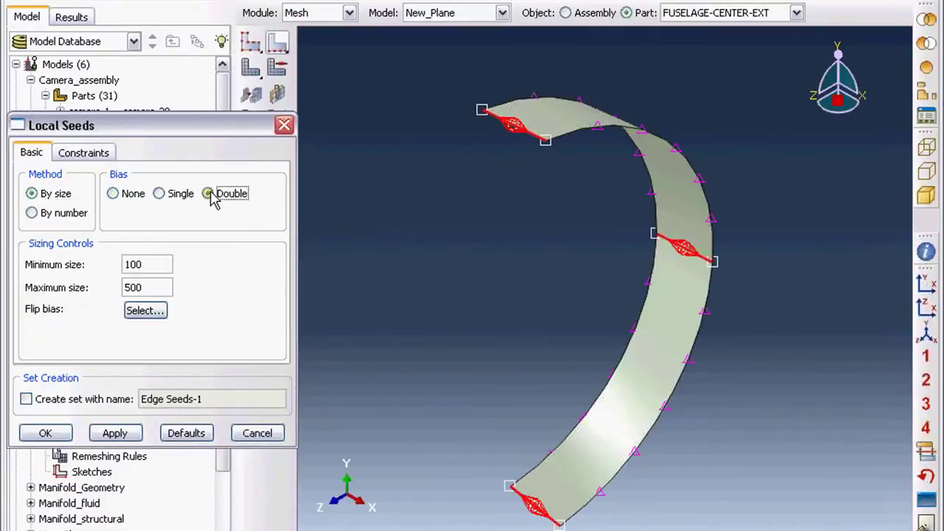
pyautogui.moveTo(142, 264); pyautogui.dragTo(107, 264)
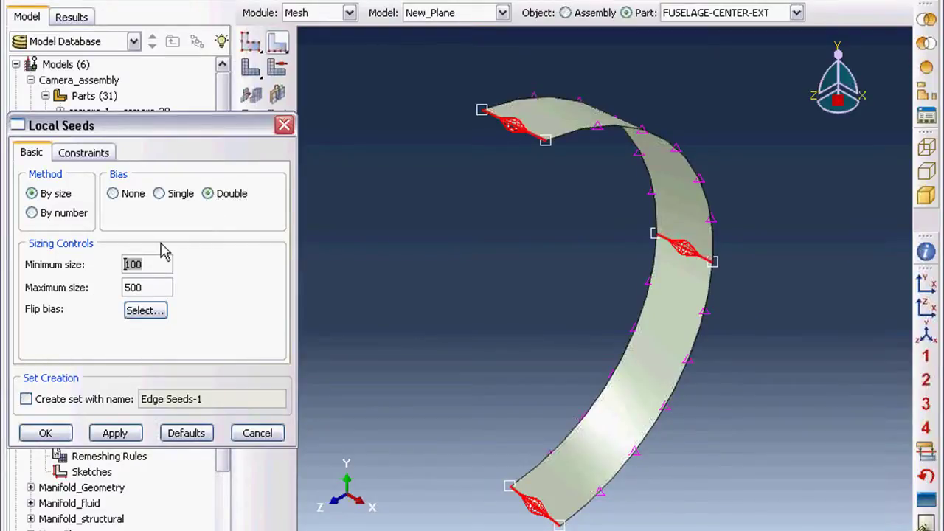
pyautogui.press('Return')
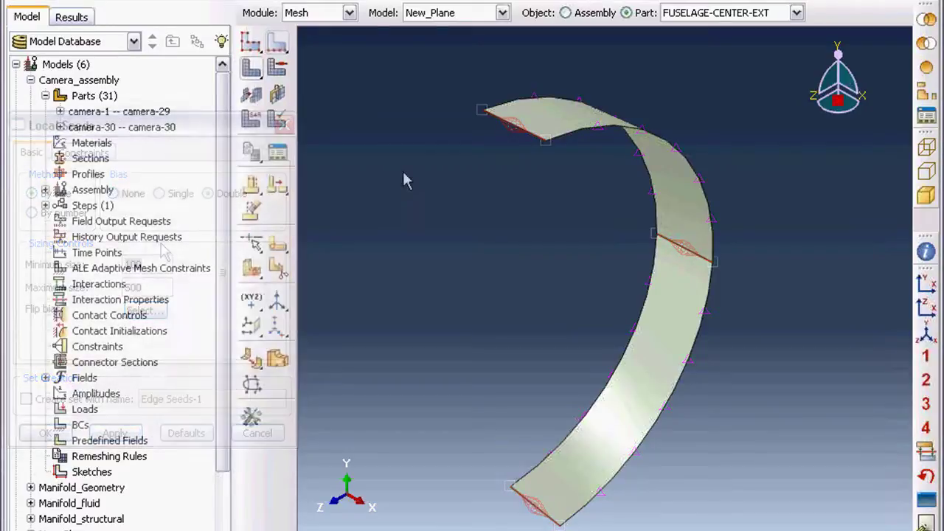
# - Renumber the strip's end-edge nodes starting at label 1, then close Edit Mesh
pyautogui.scroll(-3, 535, 509)
pyautogui.click(533, 504)
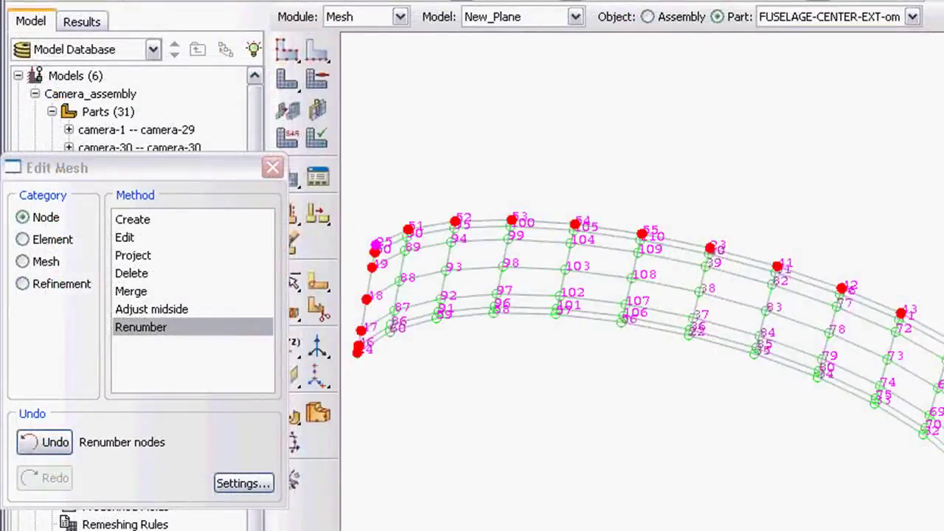
pyautogui.middleClick(670, 395)
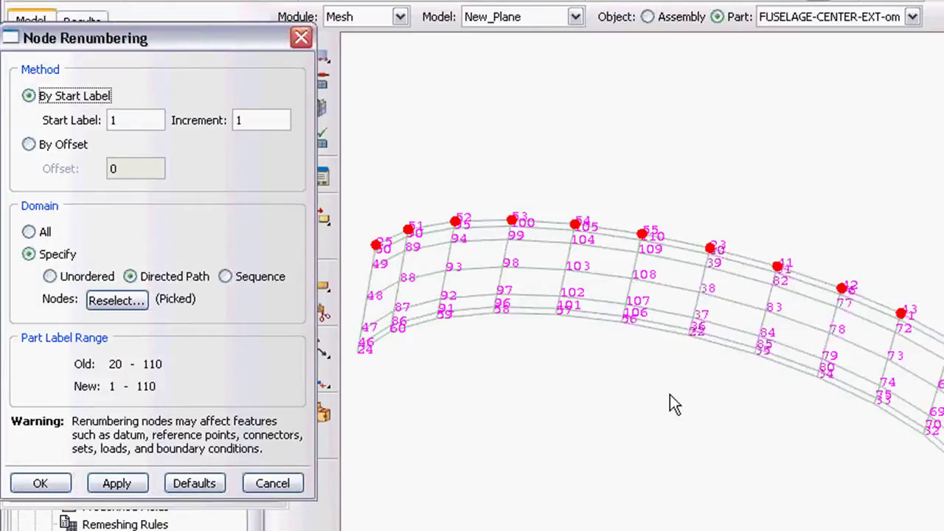
pyautogui.click(105, 486)
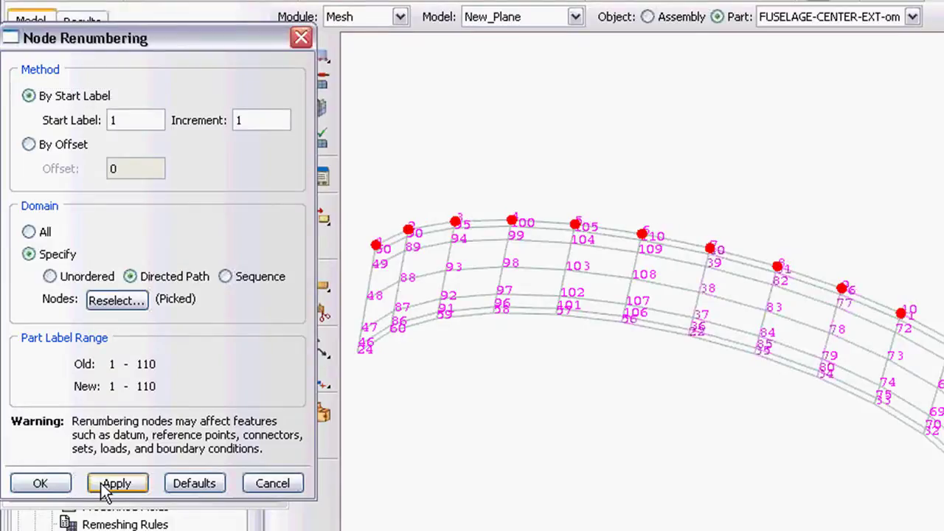
pyautogui.click(270, 484)
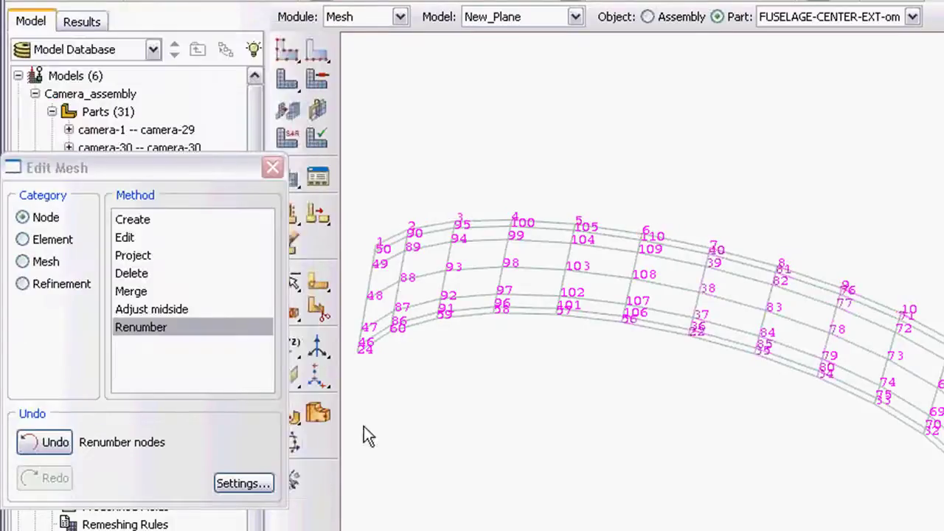
pyautogui.click(273, 169)
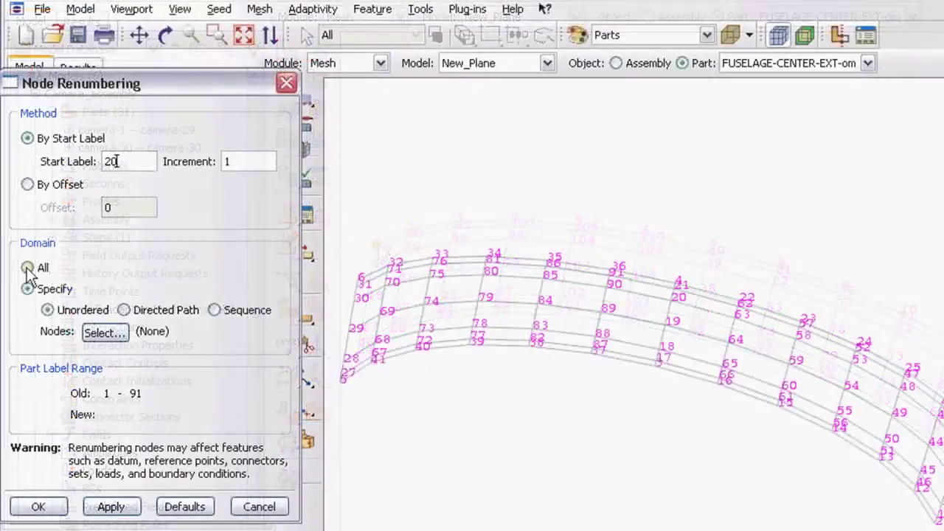
# - Renumber all nodes starting from label 20
pyautogui.click(28, 267)
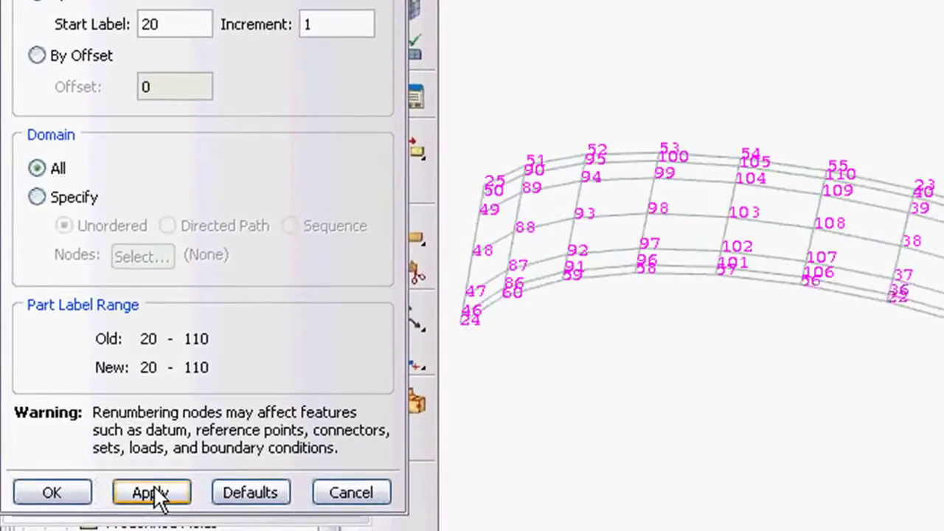
pyautogui.click(151, 493)
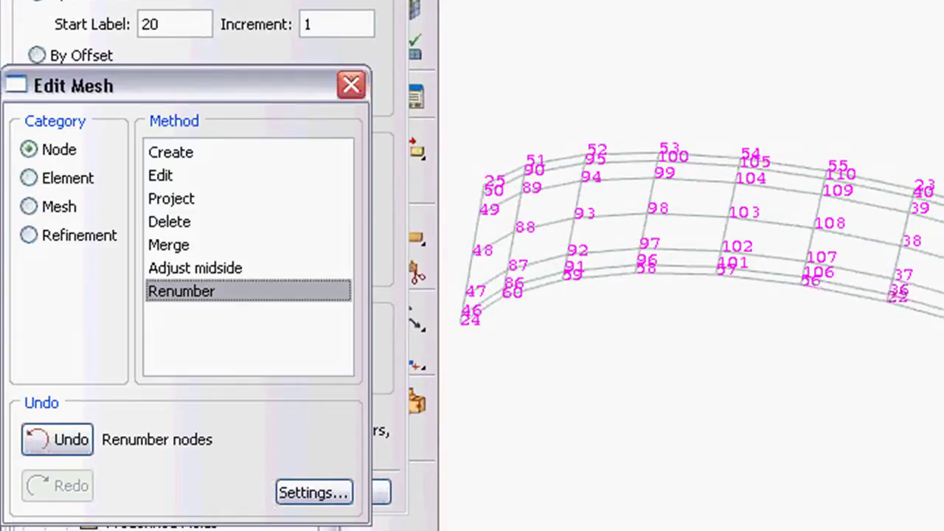
pyautogui.click(368, 33)
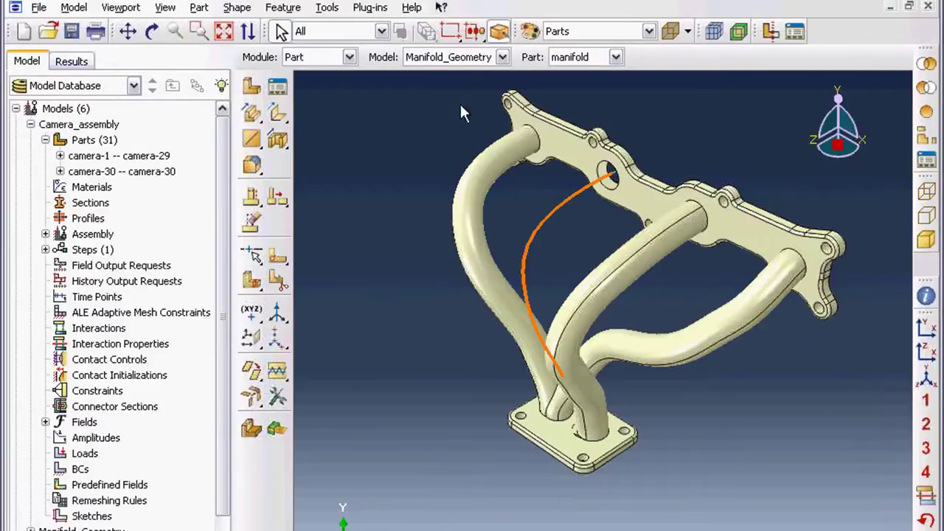
# - Start a solid sweep using the manifold's curved edge as the path
pyautogui.click(236, 9)
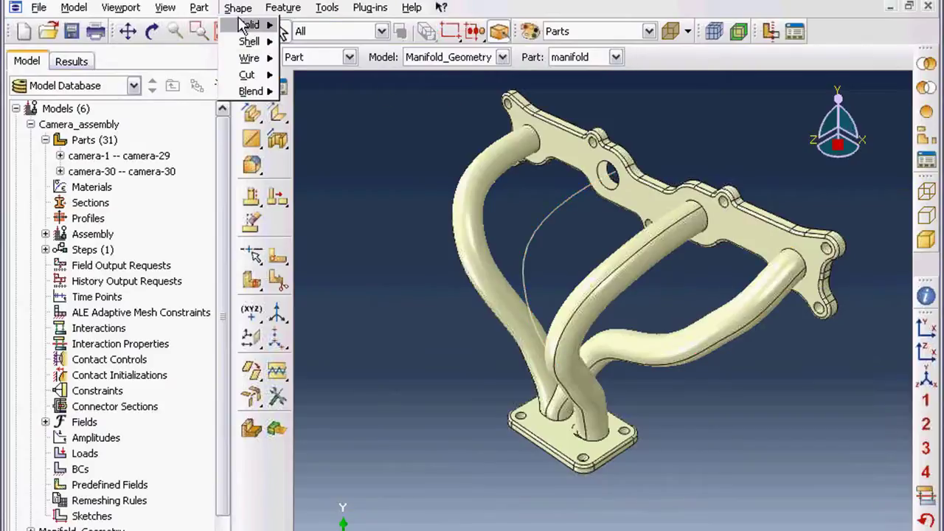
pyautogui.moveTo(251, 24)
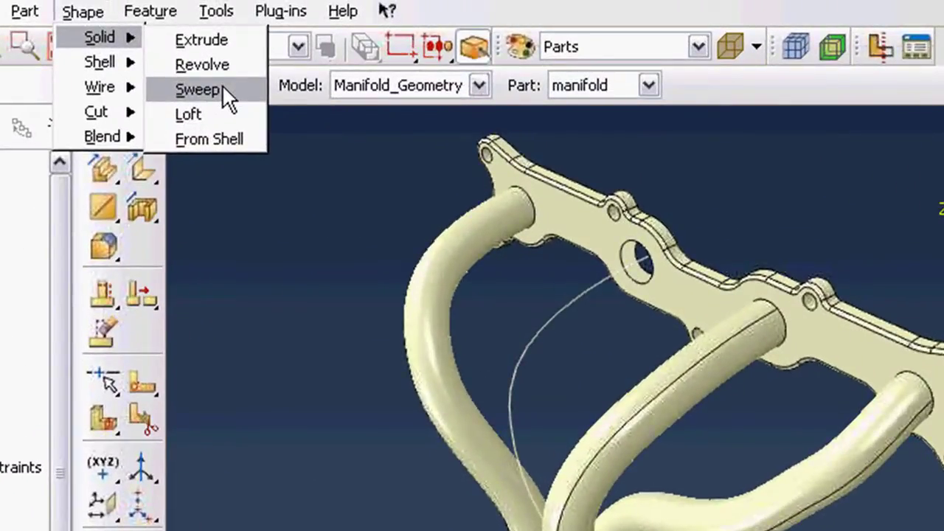
pyautogui.click(222, 84)
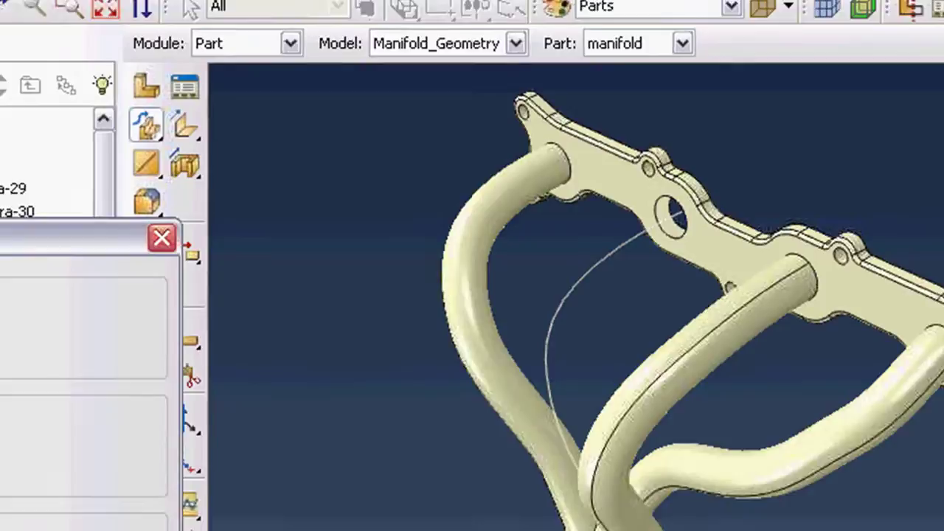
pyautogui.click(51, 162)
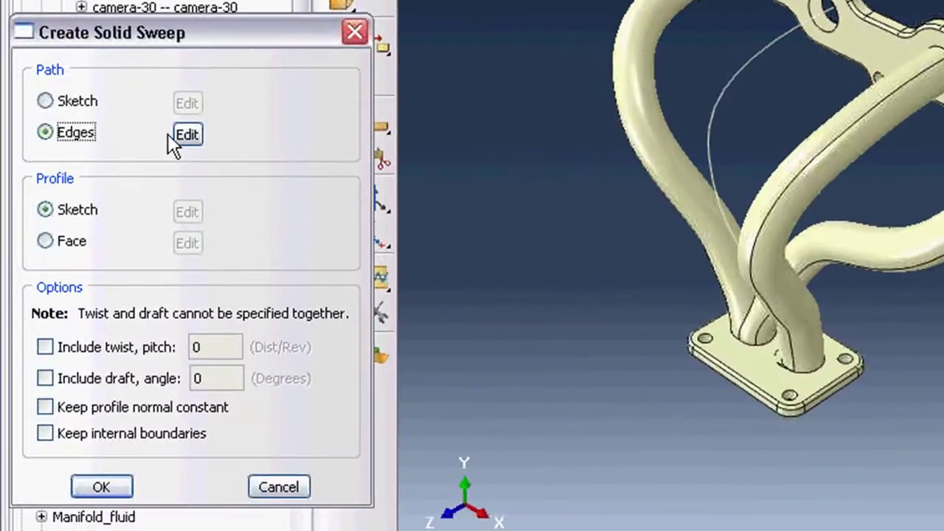
pyautogui.click(181, 135)
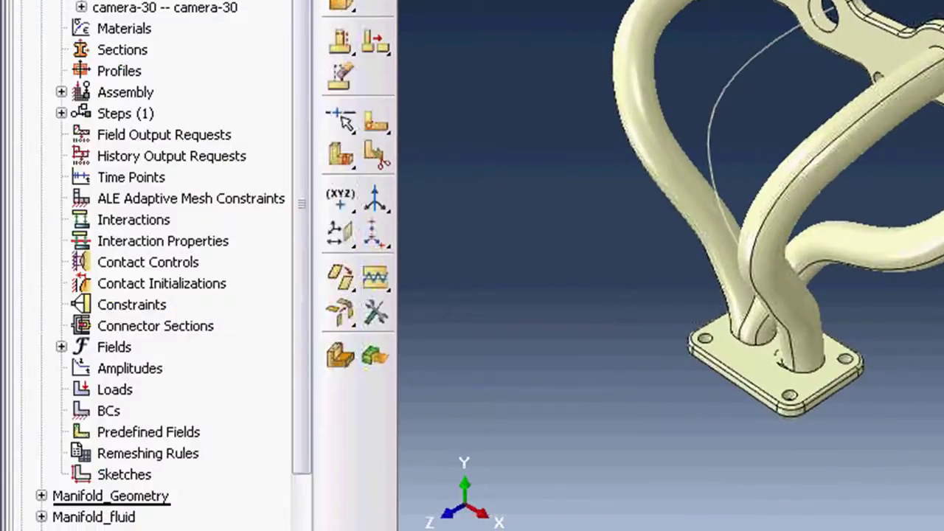
pyautogui.click(710, 151)
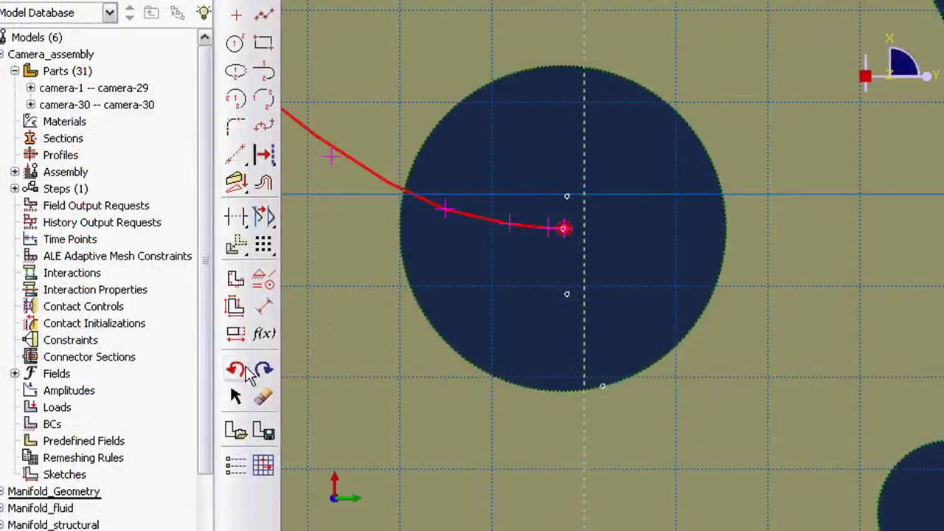
# - Sketch a centre-perimeter circle profile at the curve end matching the outline
pyautogui.click(235, 43)
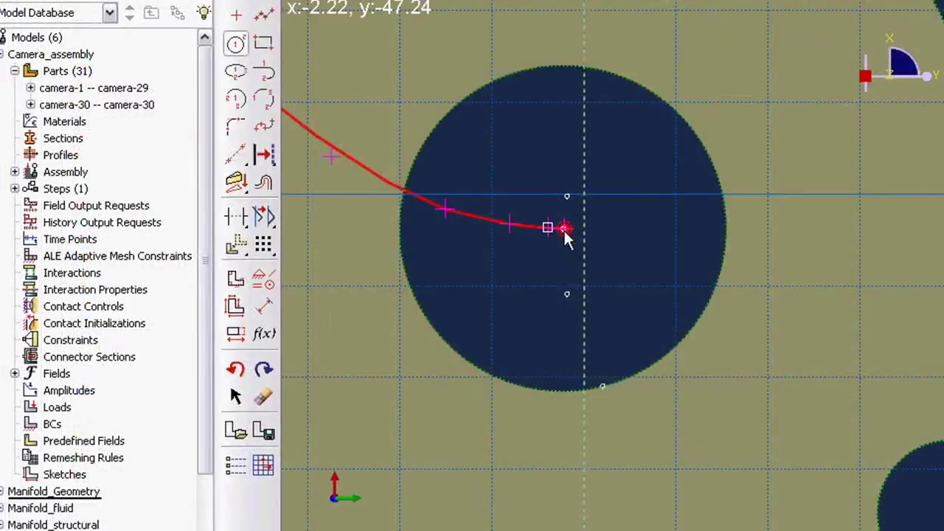
pyautogui.scroll(2, 565, 228)
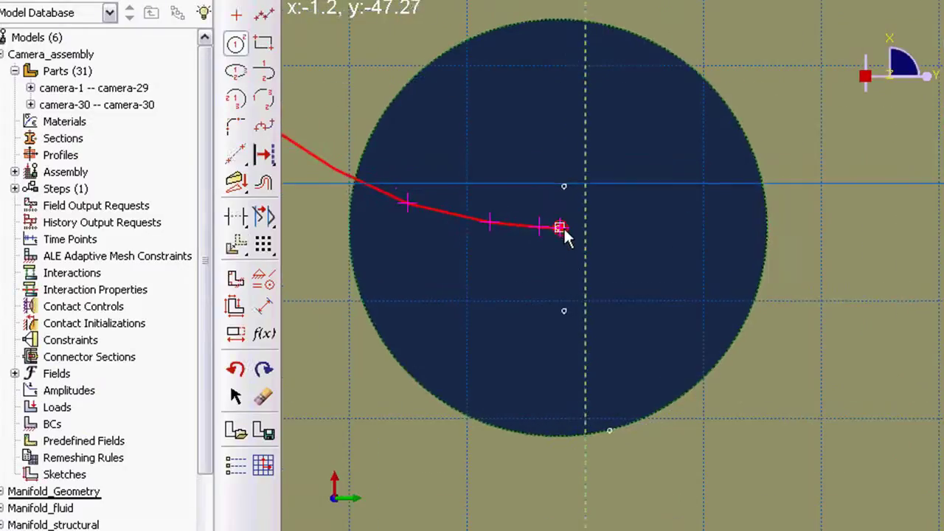
pyautogui.click(560, 228)
pyautogui.click(612, 424)
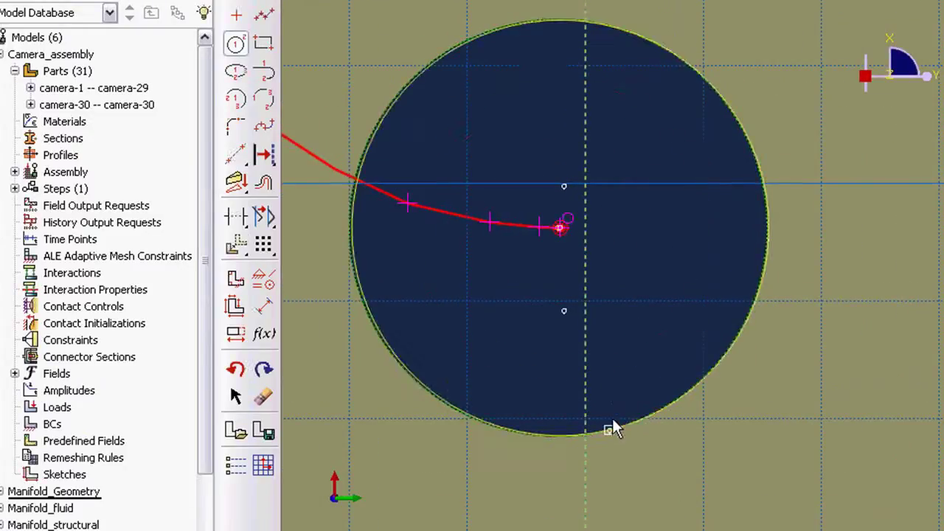
pyautogui.click(562, 228)
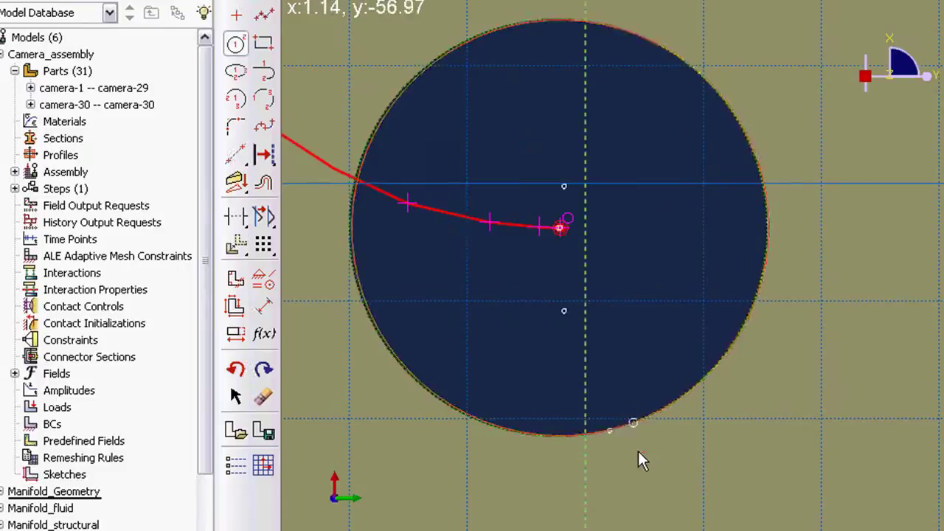
pyautogui.click(638, 472)
pyautogui.click(263, 396)
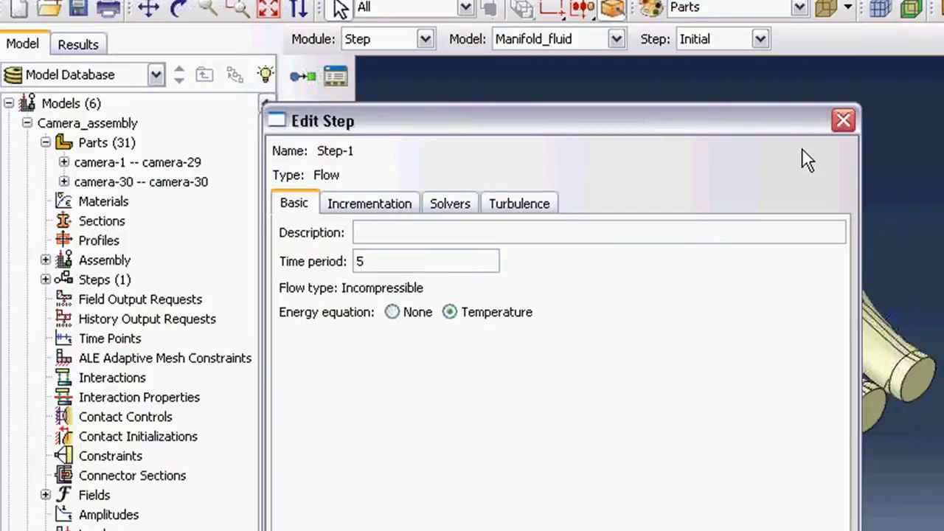
# - Review Step-1's incrementation and solver settings, then choose Spalart-Allmaras turbulence
pyautogui.click(616, 39)
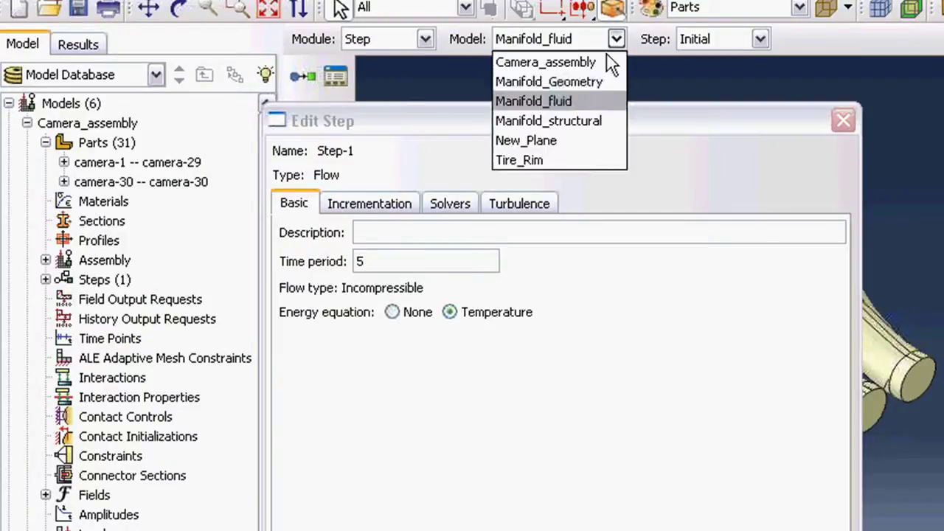
pyautogui.click(572, 99)
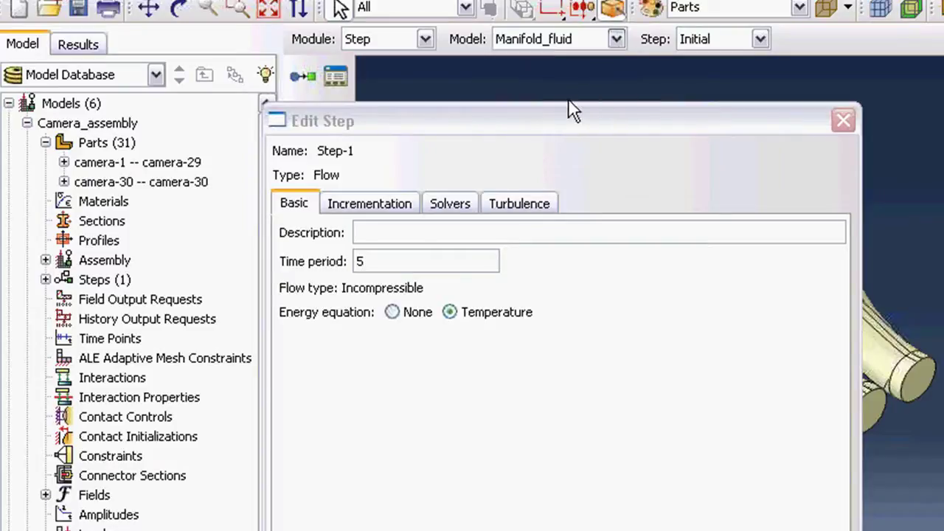
pyautogui.click(380, 209)
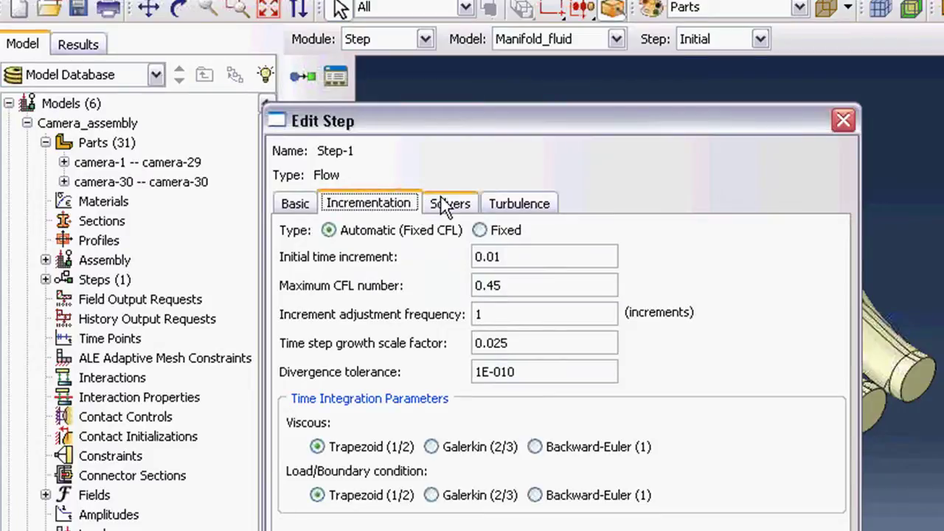
pyautogui.click(441, 210)
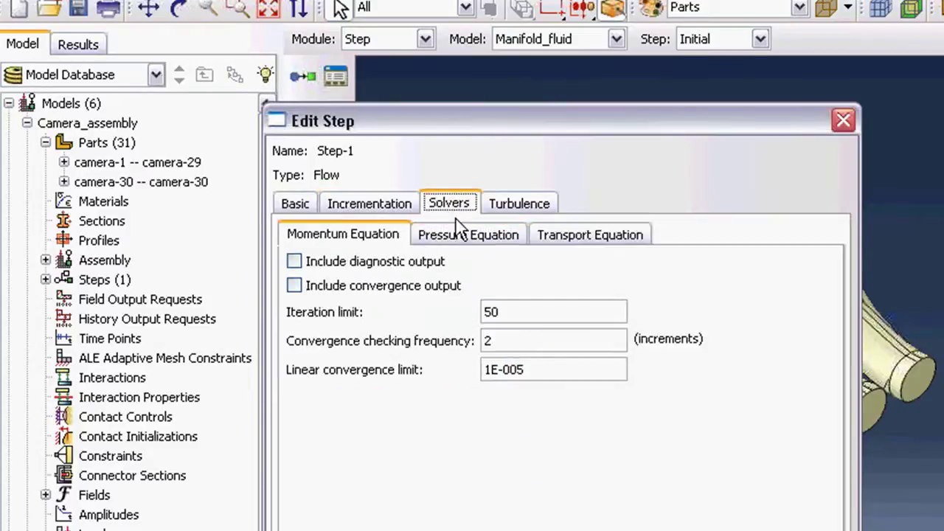
pyautogui.click(441, 236)
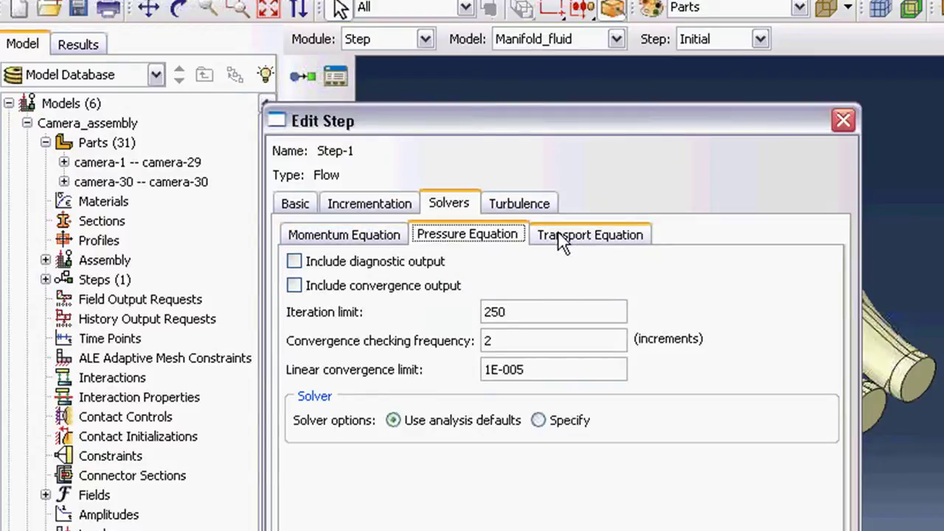
pyautogui.click(525, 204)
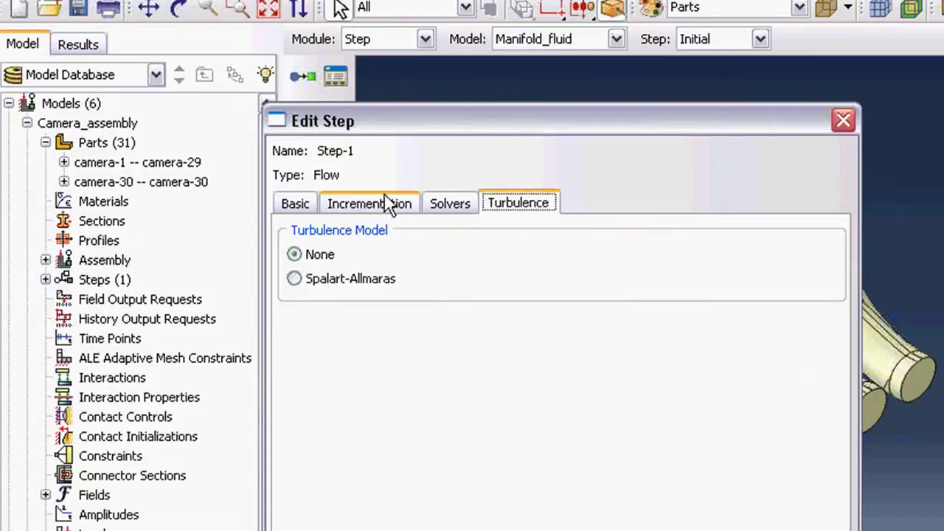
pyautogui.click(312, 280)
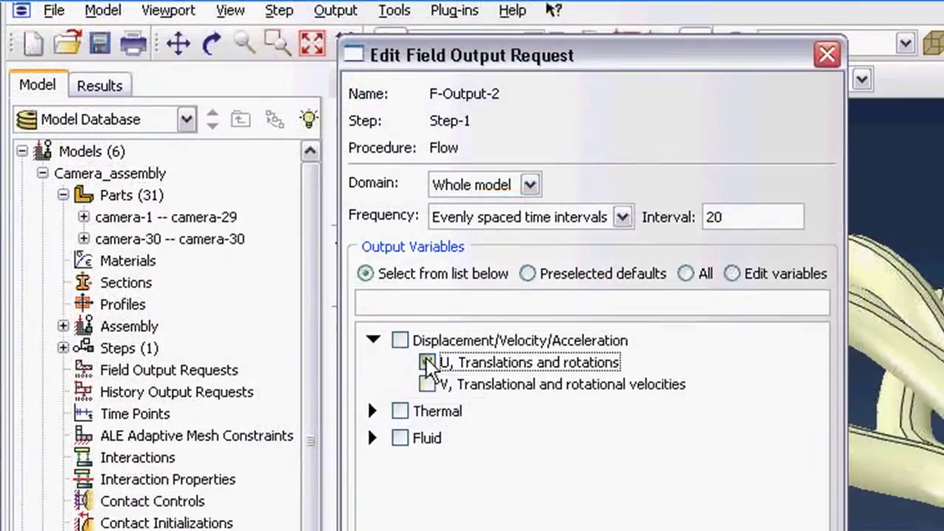
# - Request U, V, TEMP, PRESSURE and TURBNU as field output variables
pyautogui.click(427, 362)
pyautogui.click(427, 385)
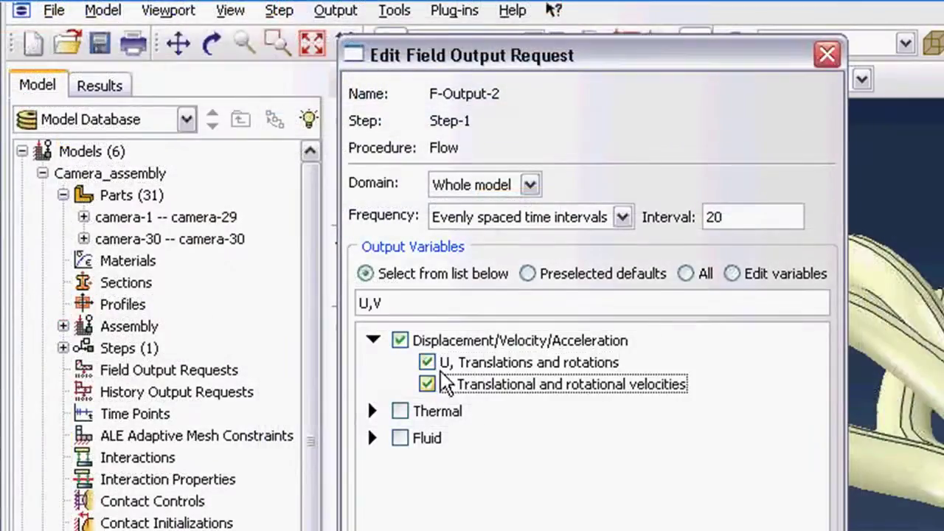
pyautogui.click(372, 411)
pyautogui.click(428, 434)
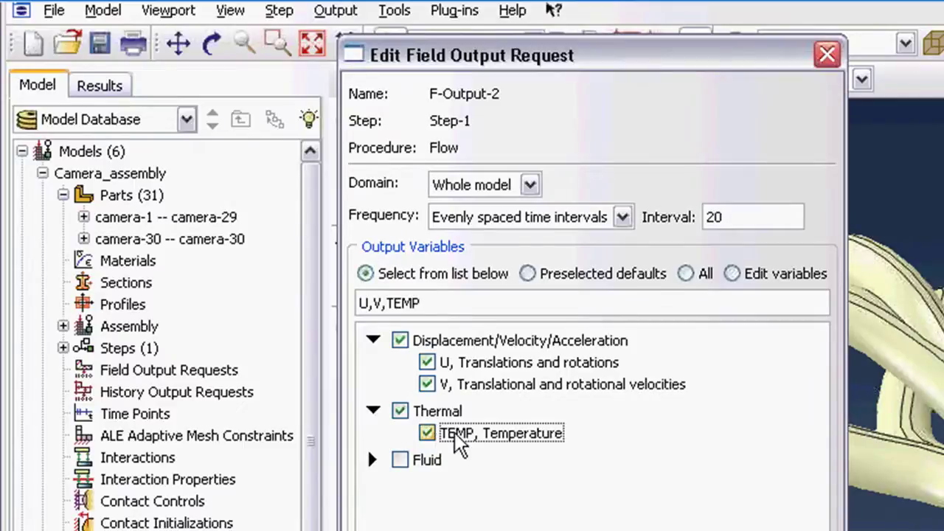
pyautogui.click(372, 461)
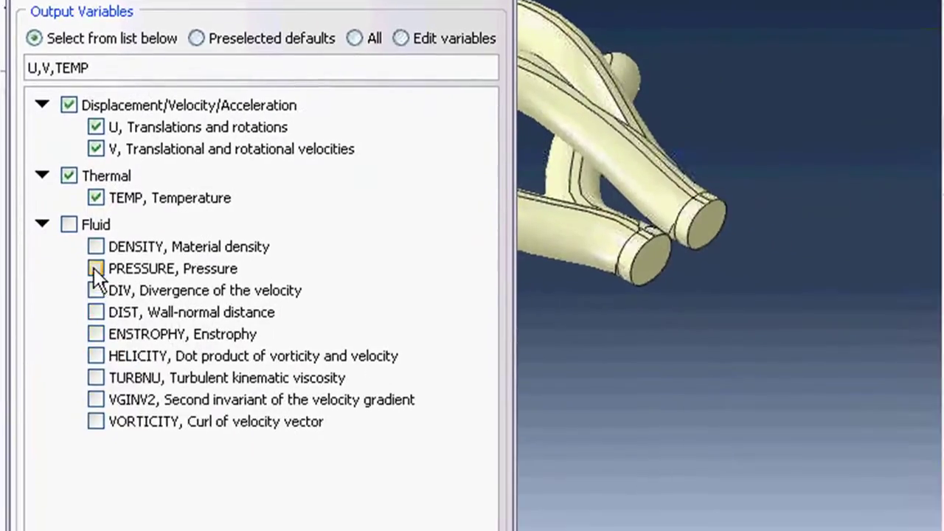
pyautogui.click(95, 268)
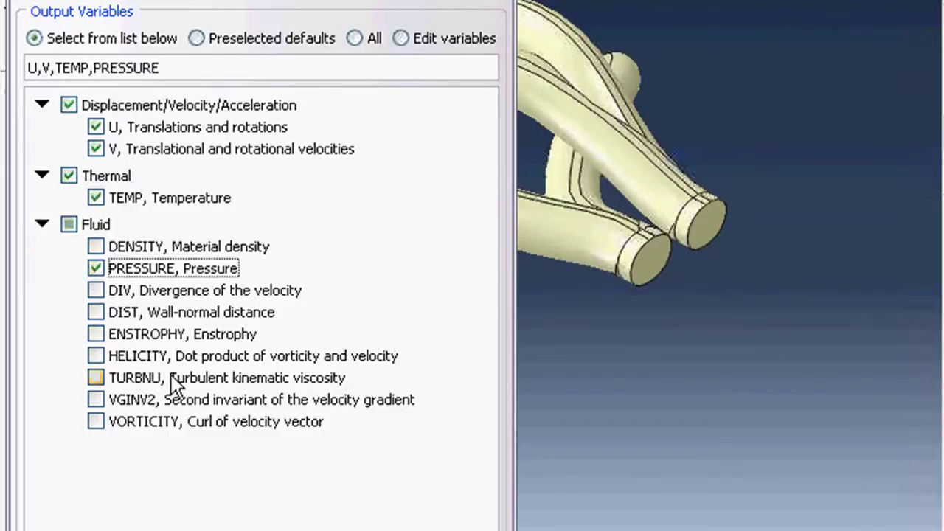
pyautogui.click(104, 384)
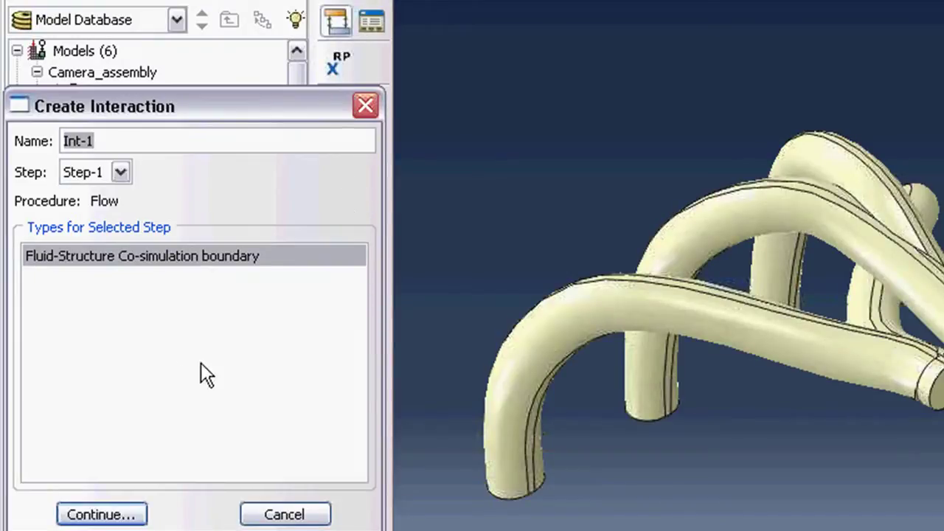
# - Set the turbulence eddy viscosity to 5.8e-5, then begin boundary condition BC-1 in Step-1
pyautogui.click(102, 511)
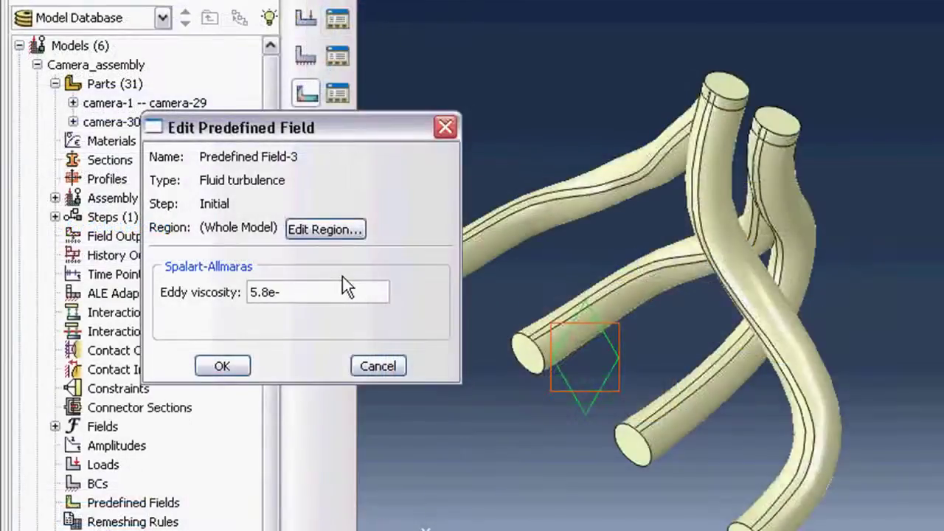
pyautogui.write('5')
pyautogui.click(230, 364)
pyautogui.click(306, 55)
pyautogui.click(128, 326)
# - Apply a fluid inlet/outlet condition in Step-1 to the three lower tube end faces
pyautogui.click(110, 363)
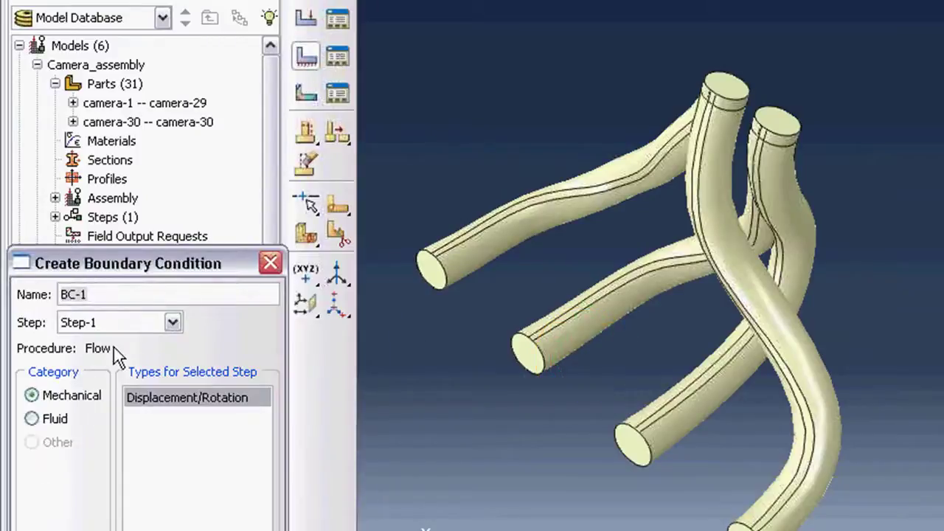
pyautogui.click(59, 420)
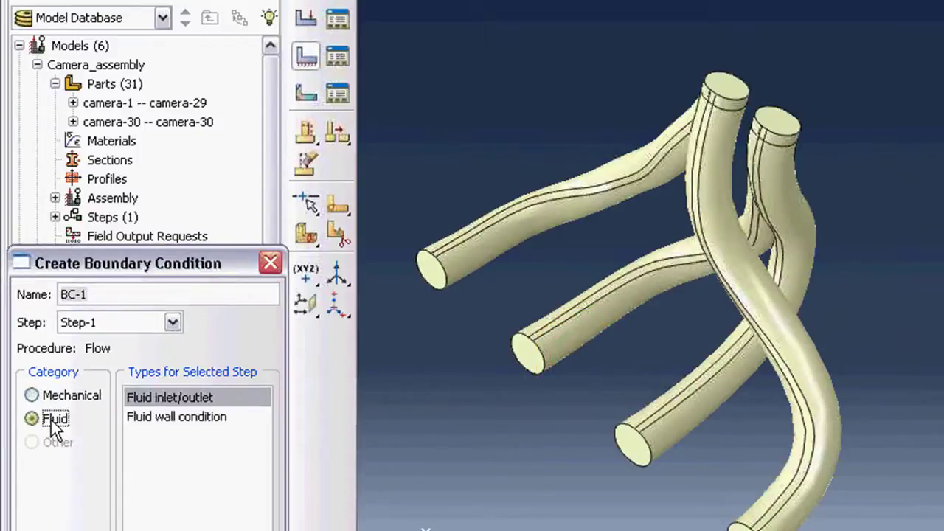
pyautogui.doubleClick(182, 406)
pyautogui.click(434, 272)
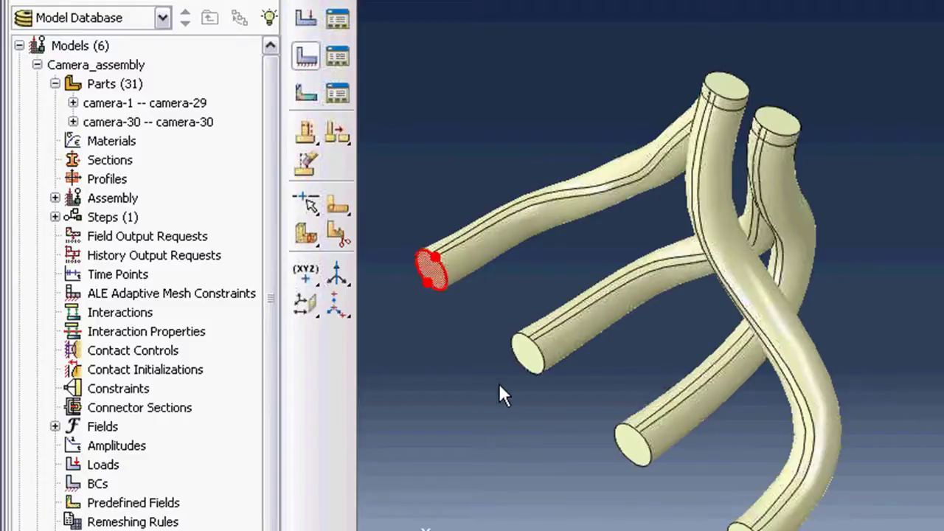
pyautogui.keyDown('shift'); pyautogui.click(528, 354); pyautogui.keyUp('shift')
pyautogui.keyDown('shift'); pyautogui.click(630, 444); pyautogui.keyUp('shift')
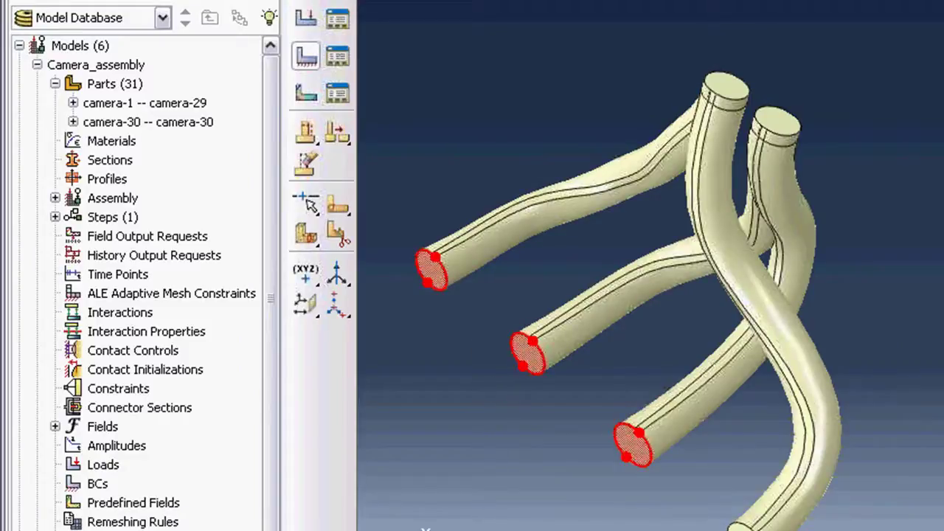
# - Add an inlet/outlet condition on the two top end faces and a no-slip wall condition
pyautogui.click(307, 56)
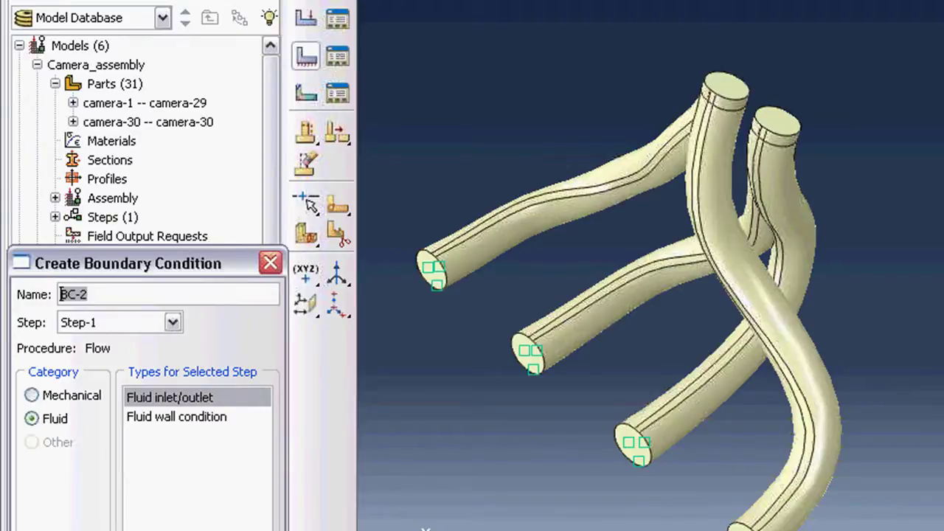
pyautogui.press('Return')
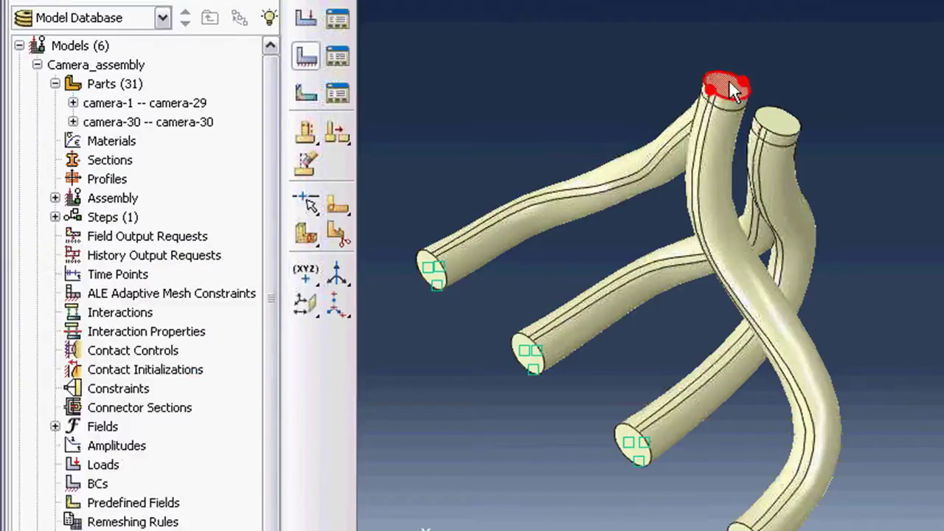
pyautogui.click(728, 80)
pyautogui.keyDown('shift'); pyautogui.click(784, 118); pyautogui.keyUp('shift')
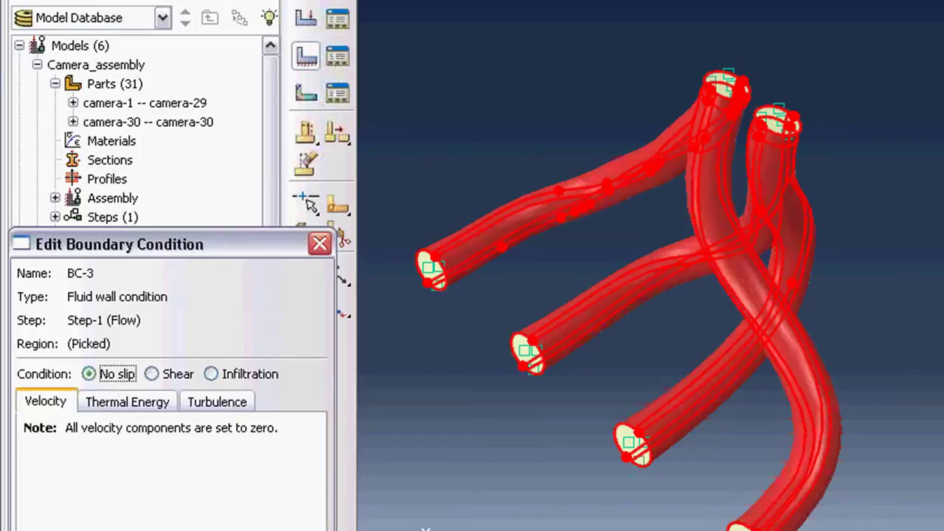
pyautogui.press('Return')
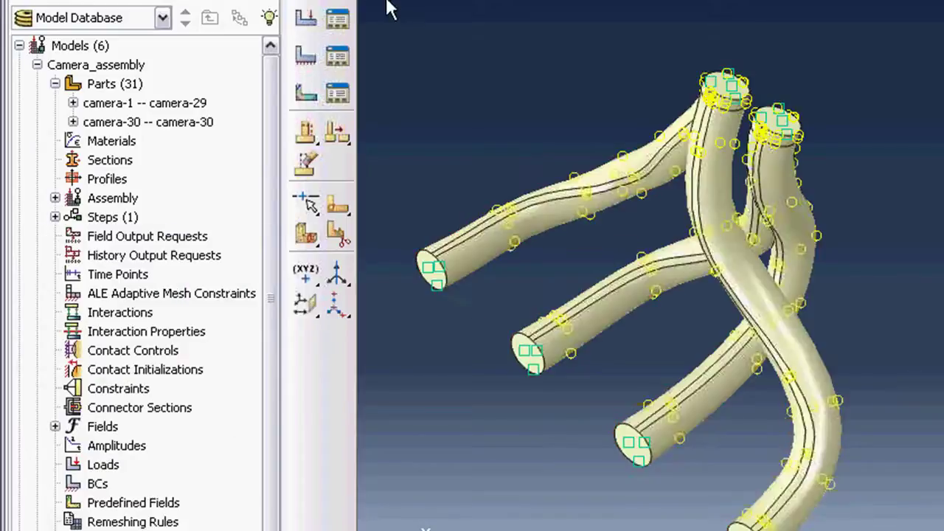
pyautogui.click(394, 1)
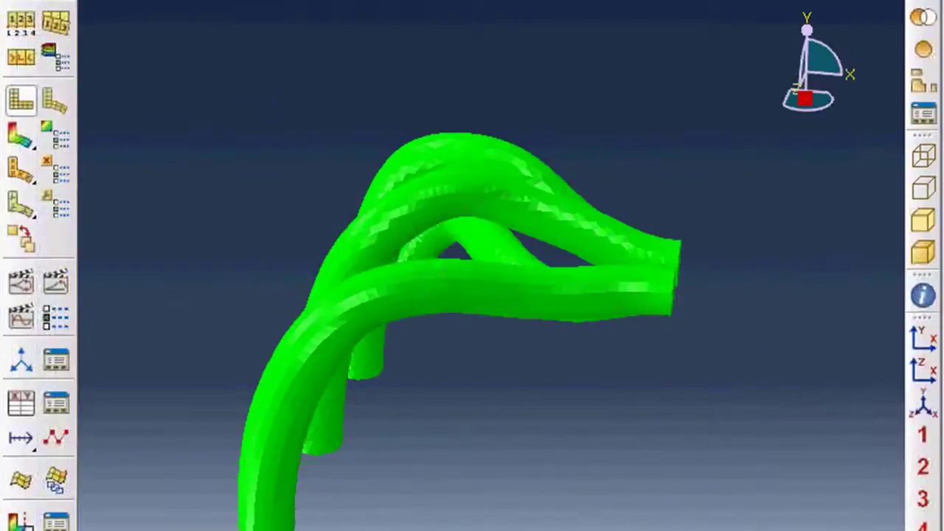
# - Plot TEMP contours, then velocity V as translucent vector symbols on the orbited manifold
pyautogui.click(785, 0)
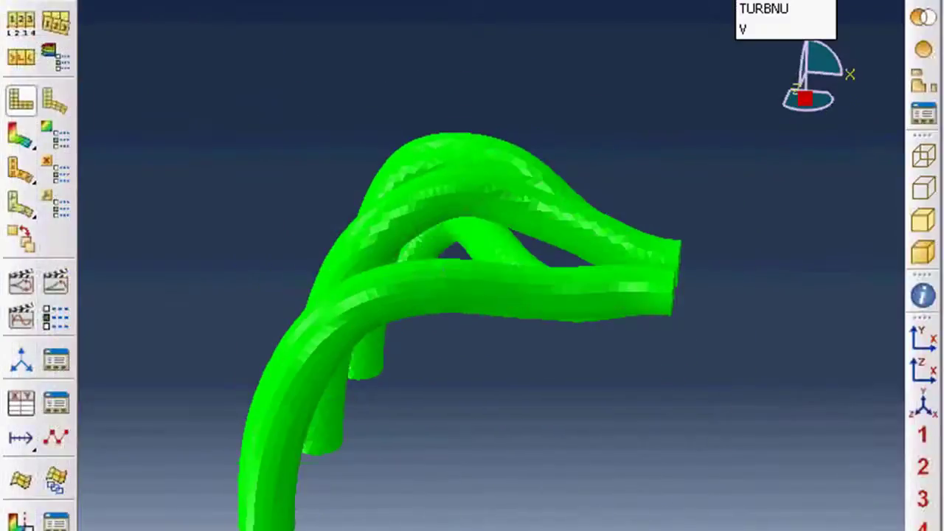
pyautogui.click(787, 8)
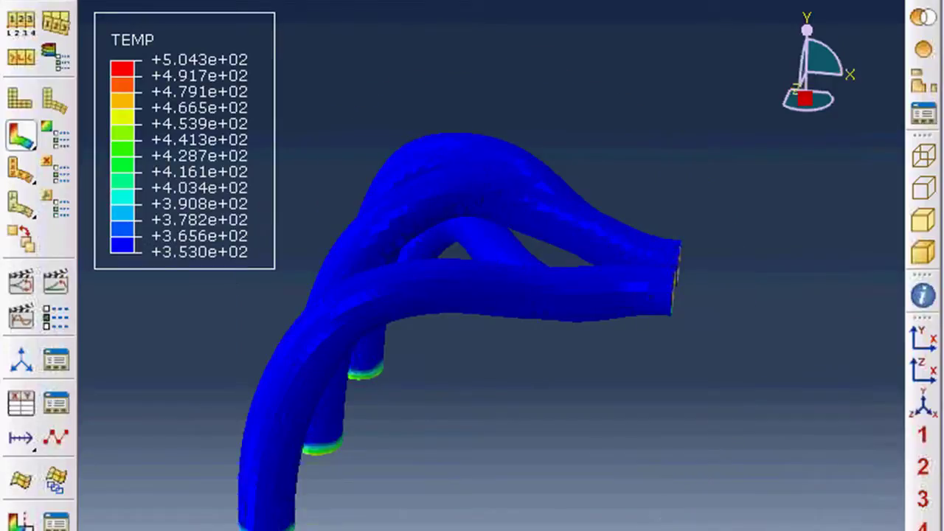
pyautogui.click(786, 2)
pyautogui.click(742, 25)
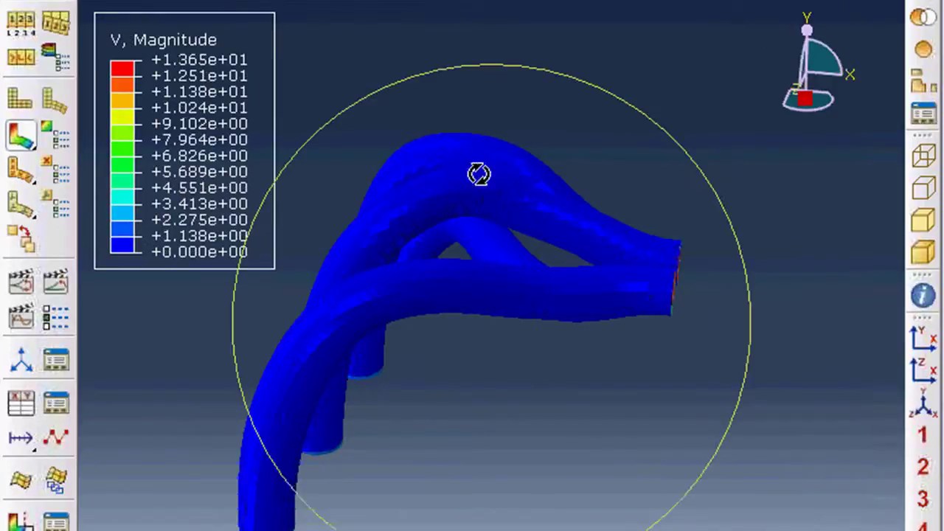
pyautogui.moveTo(460, 228); pyautogui.dragTo(499, 270)
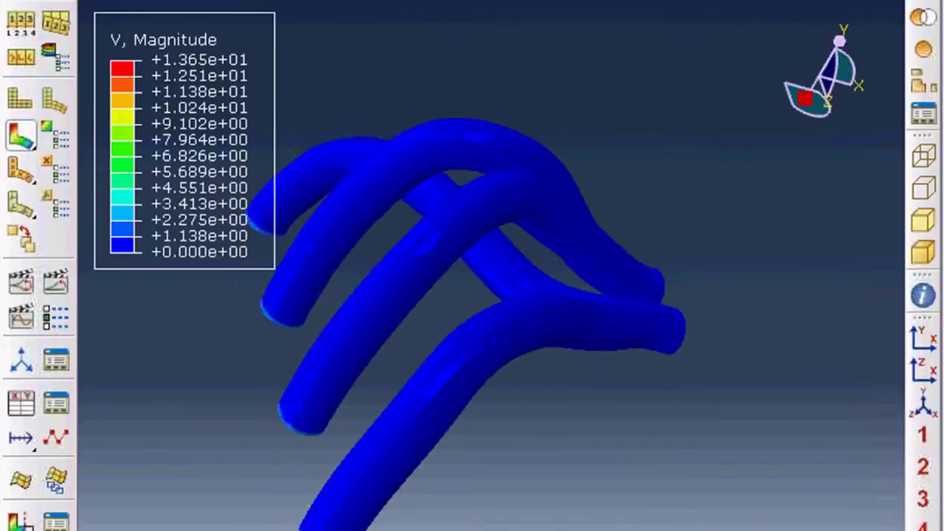
pyautogui.press('Escape')
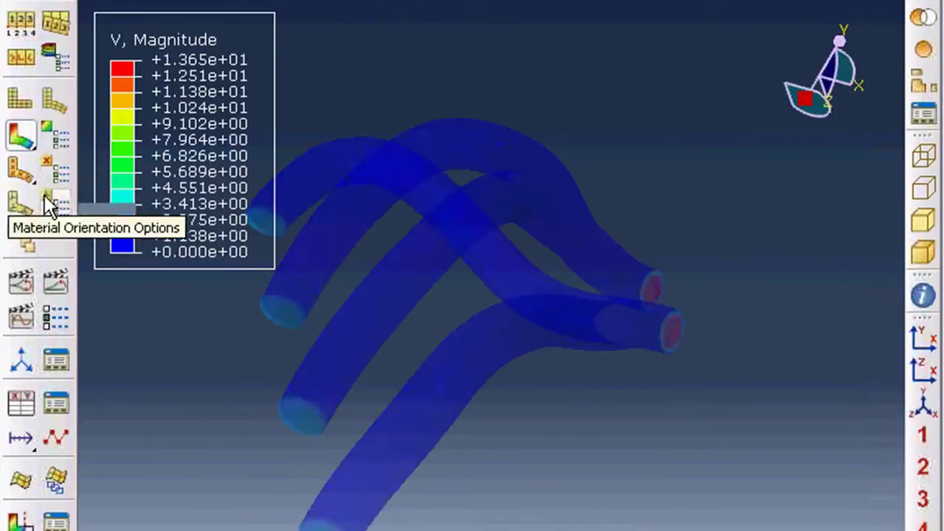
pyautogui.click(25, 168)
pyautogui.moveTo(315, 190); pyautogui.dragTo(363, 203)
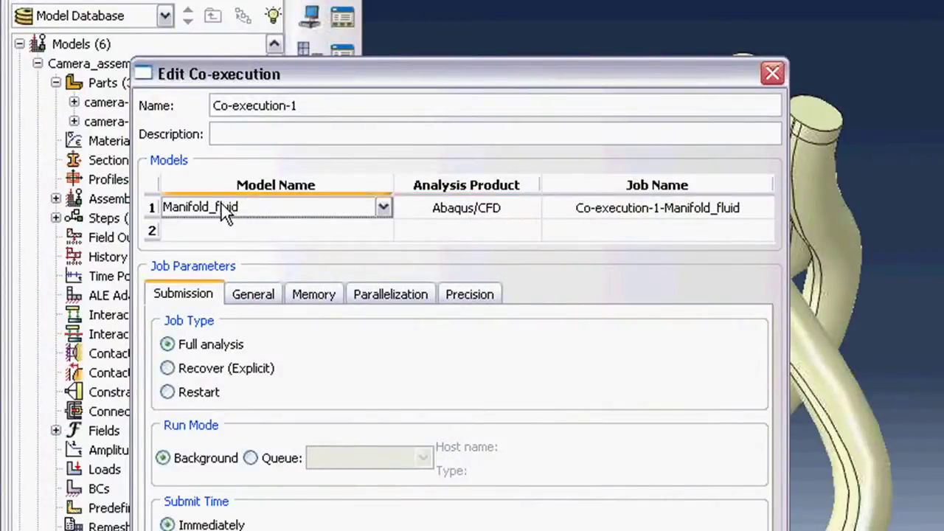
# - Set Manifold_structural as the model in row 2 of Co-execution-1
pyautogui.click(223, 232)
pyautogui.click(223, 232)
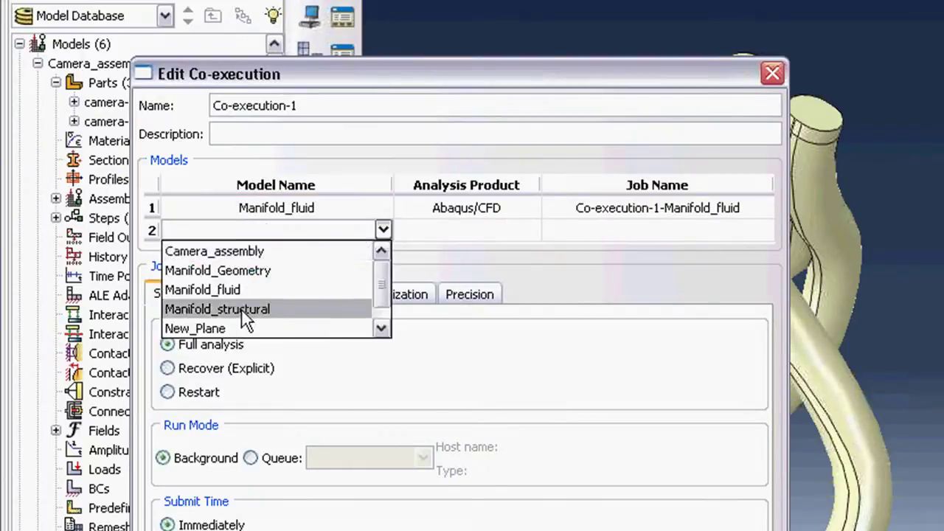
pyautogui.click(242, 308)
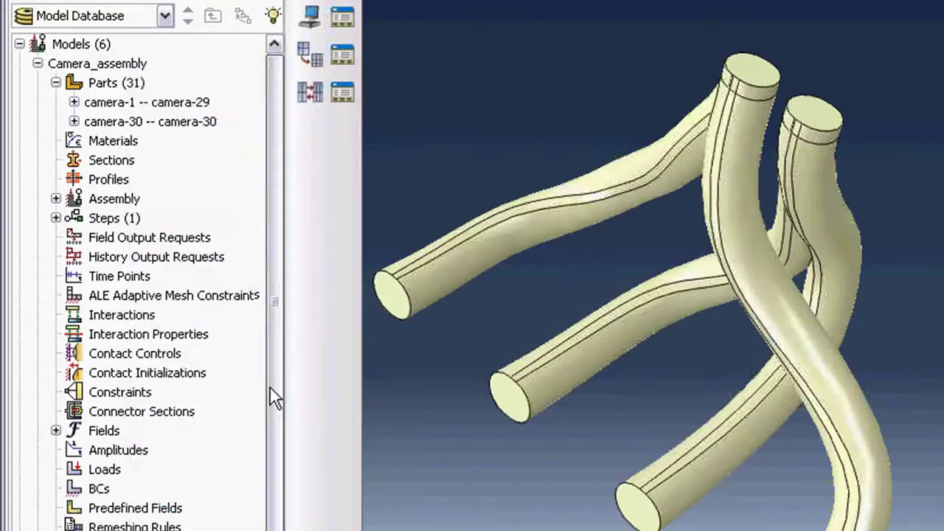
# - Cut the TEMP plot with a Y-Plane and an X-Plane at 0.138484, allowing multiple cuts
pyautogui.scroll(-2, 273, 396)
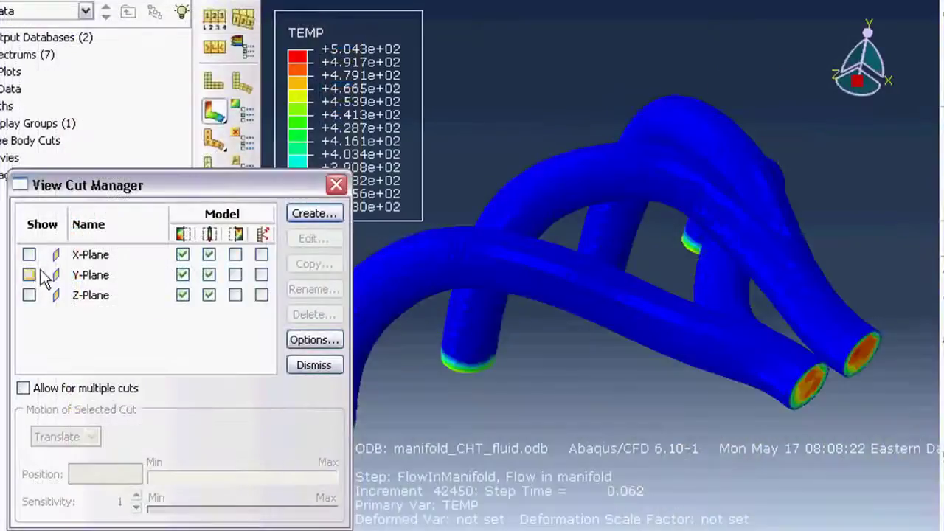
pyautogui.click(29, 274)
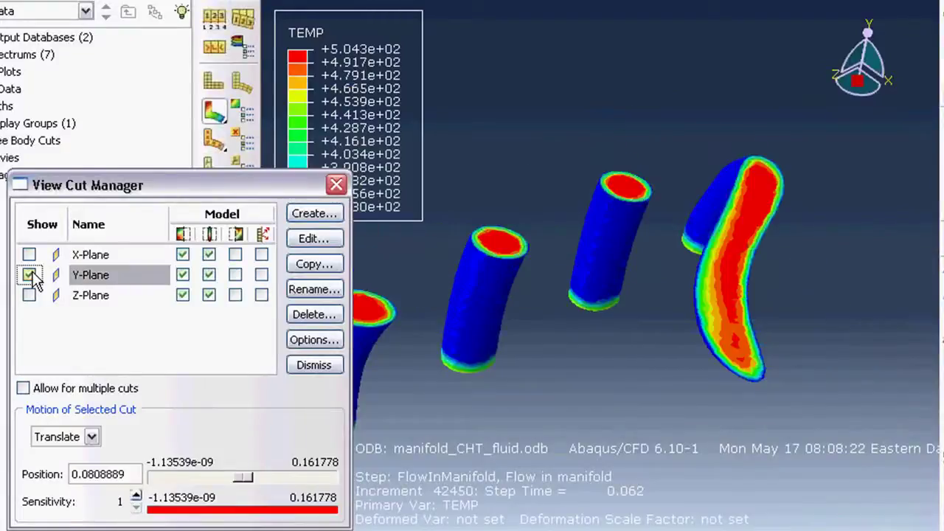
pyautogui.moveTo(245, 475); pyautogui.dragTo(261, 476)
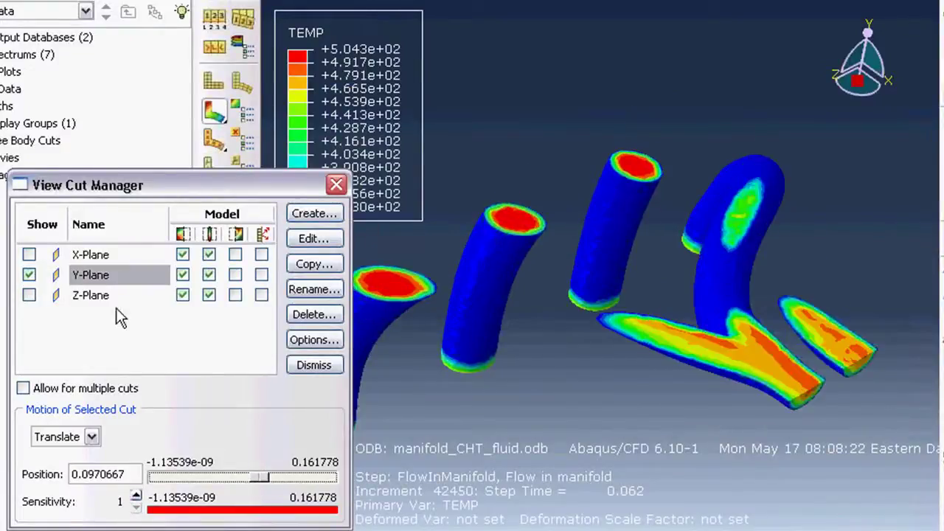
pyautogui.click(24, 389)
pyautogui.click(29, 254)
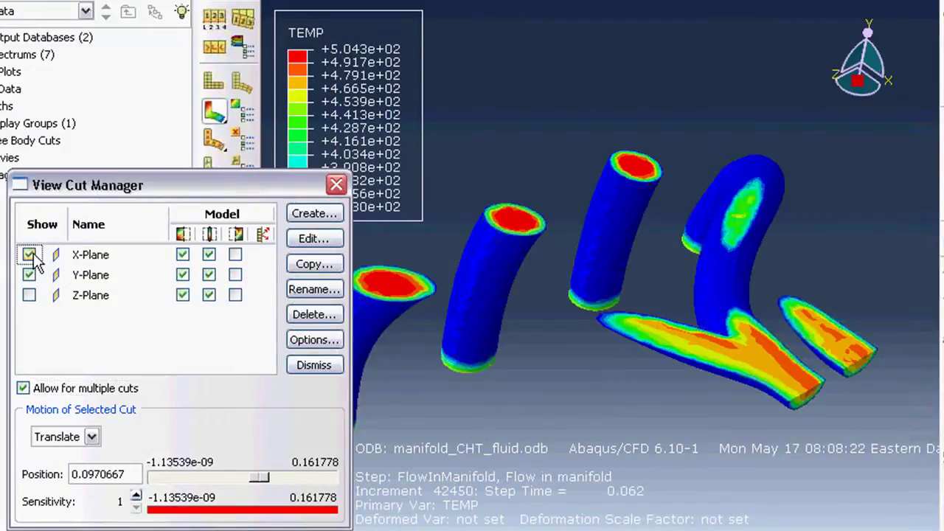
pyautogui.moveTo(240, 477); pyautogui.dragTo(310, 476)
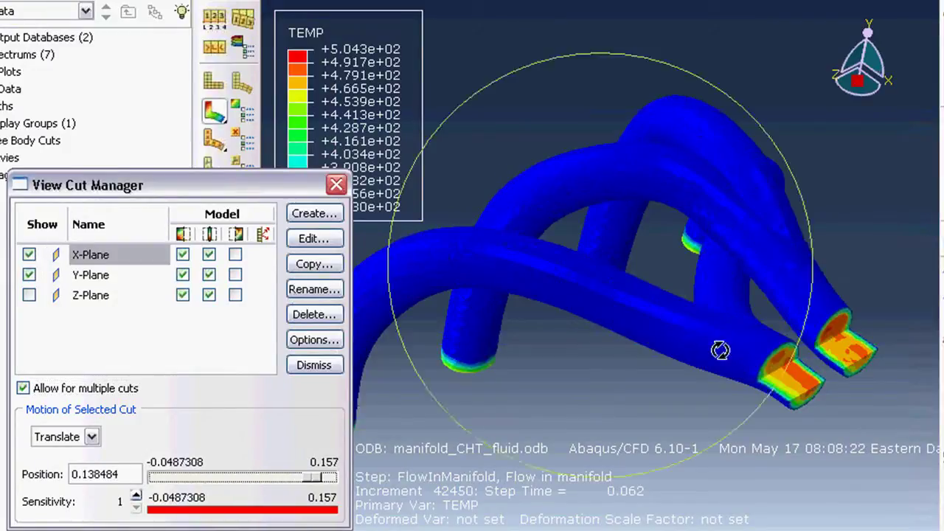
pyautogui.keyDown('ctrl'); pyautogui.keyDown('alt'); pyautogui.moveTo(927, 308); pyautogui.dragTo(811, 317); pyautogui.keyUp('alt'); pyautogui.keyUp('ctrl')
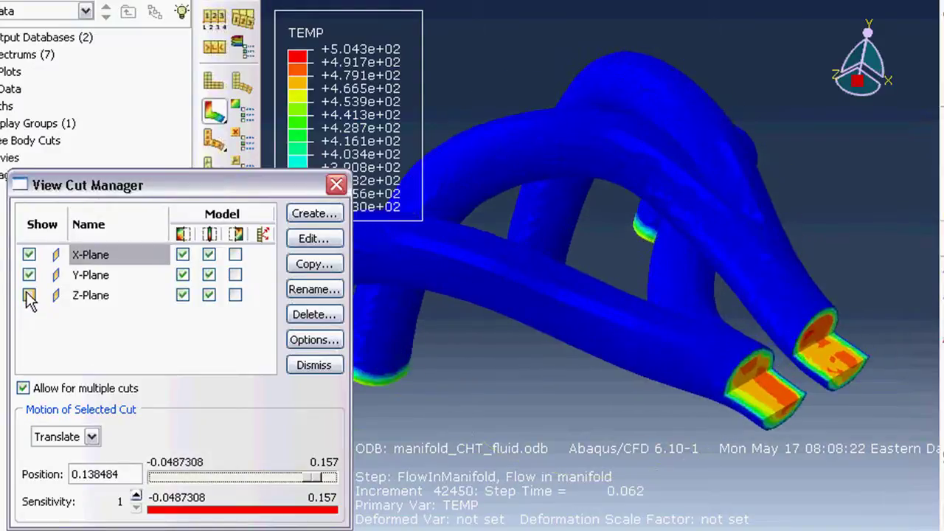